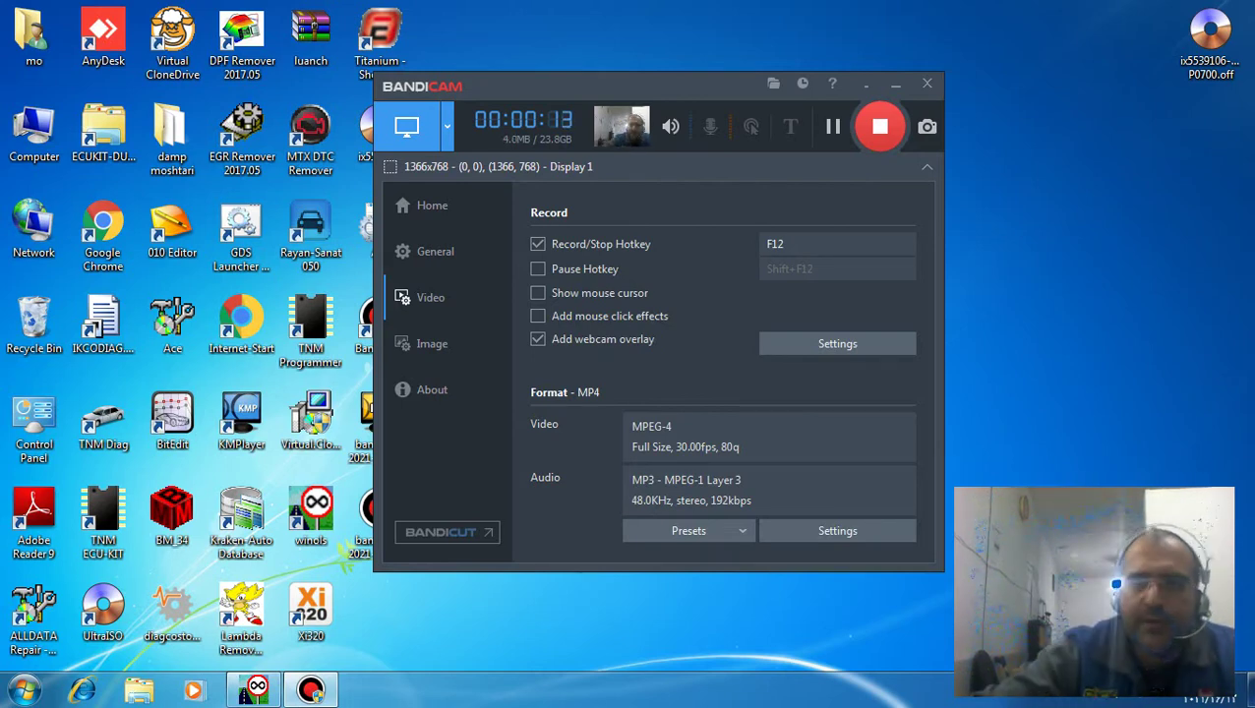
Create a new text document on the desktop with its default name and open it
right_click(991, 209)
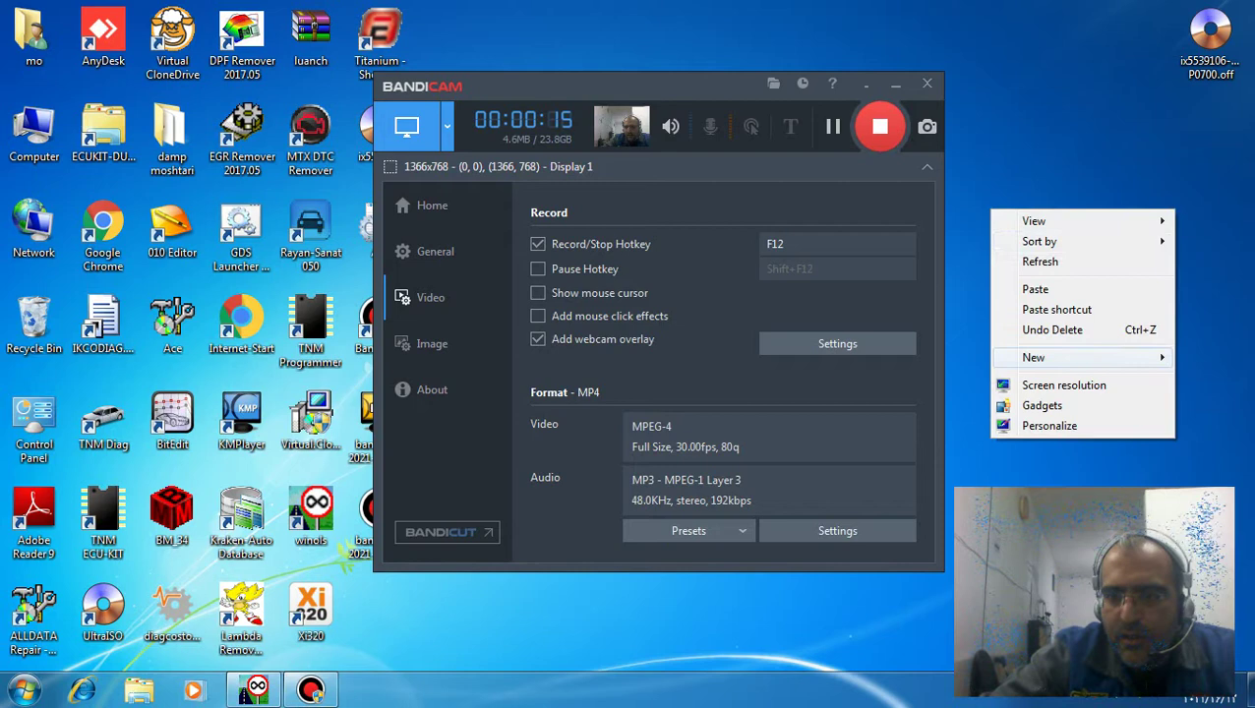
mouse_move(1033, 357)
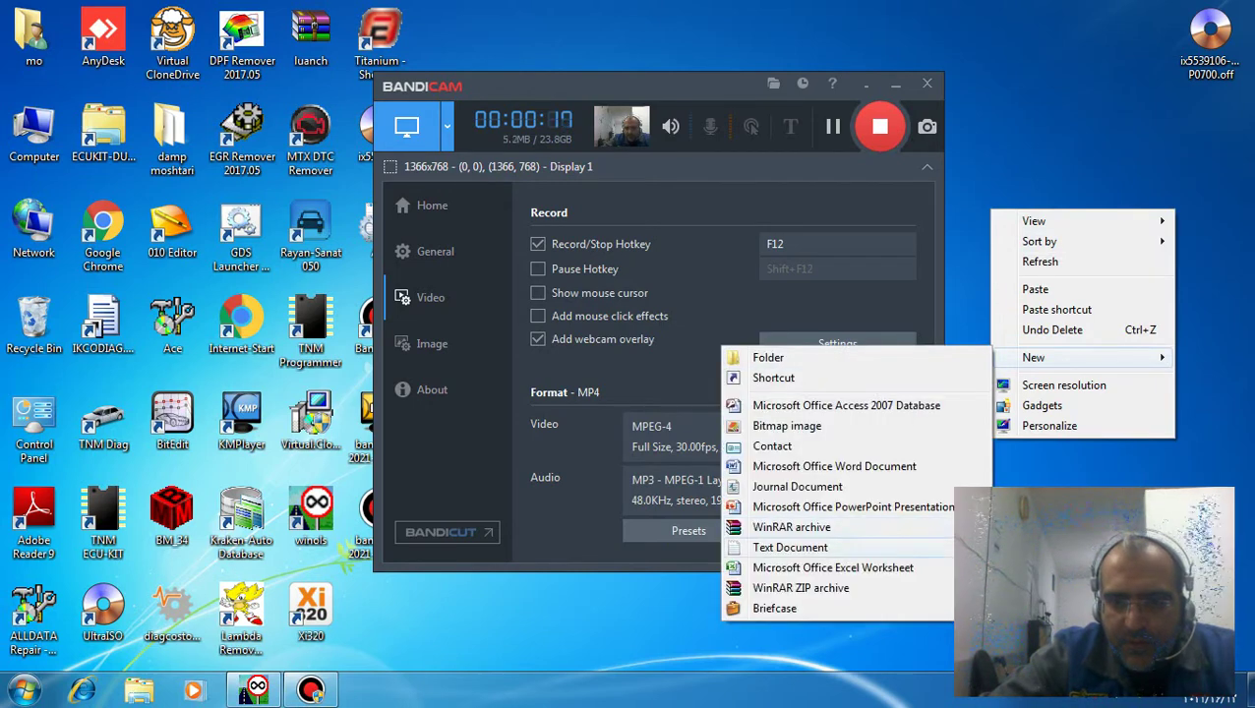
left_click(790, 547)
key("Return")
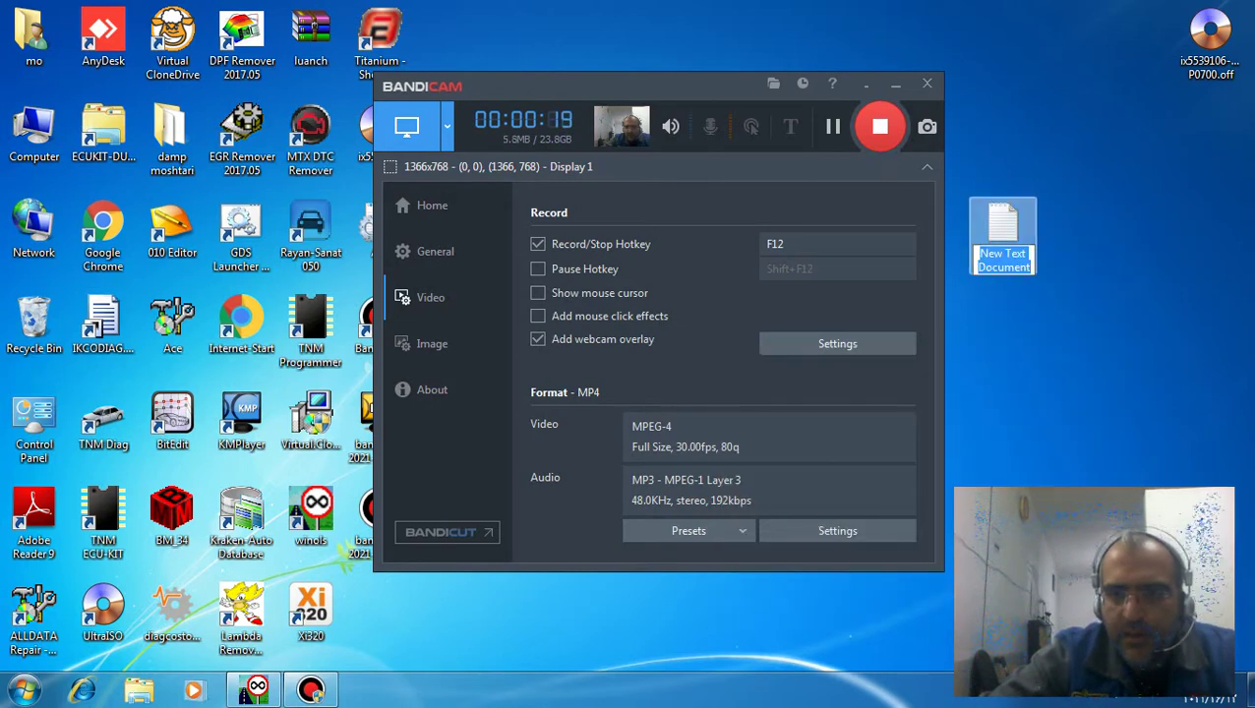
key("Return")
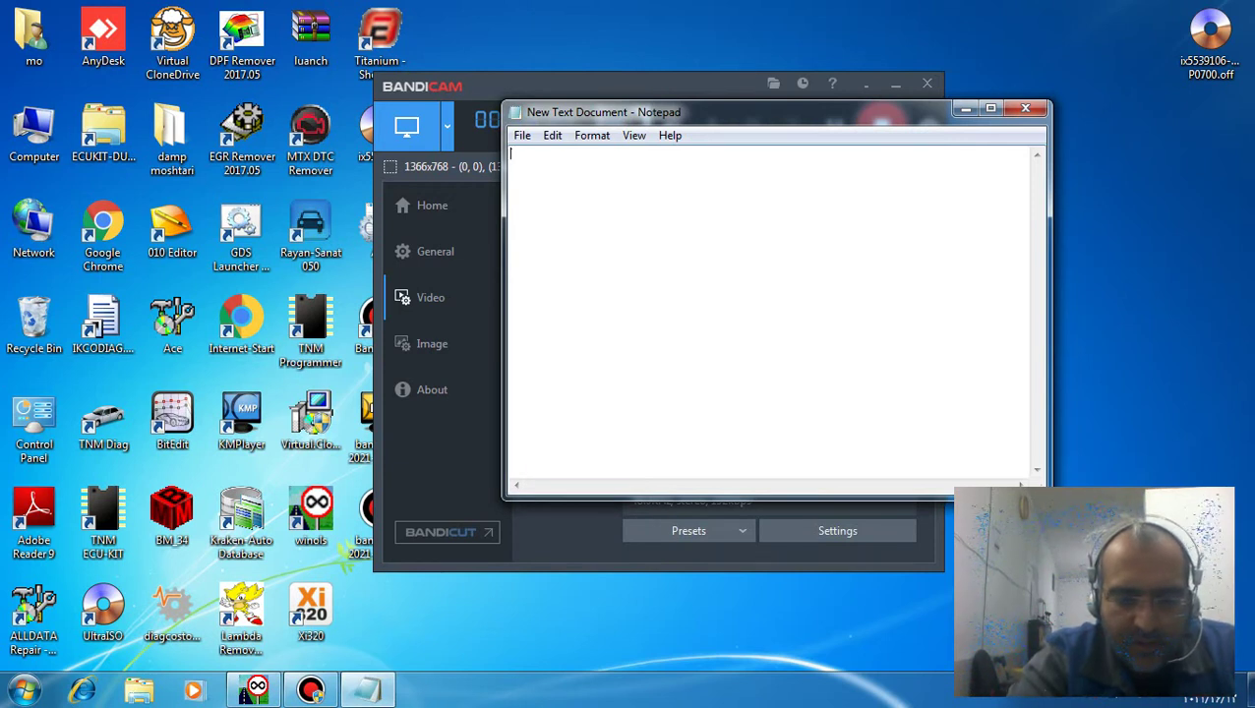
Write "delphi MT38" in the empty text document
type("del")
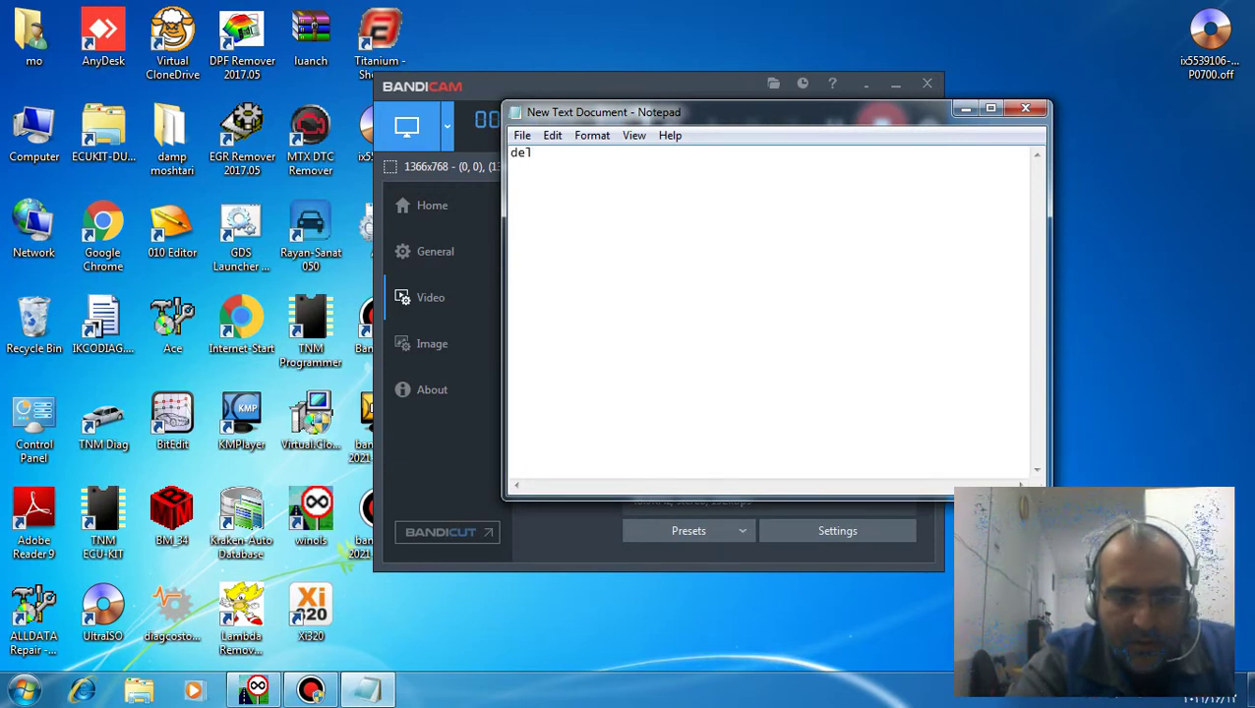
type("phi")
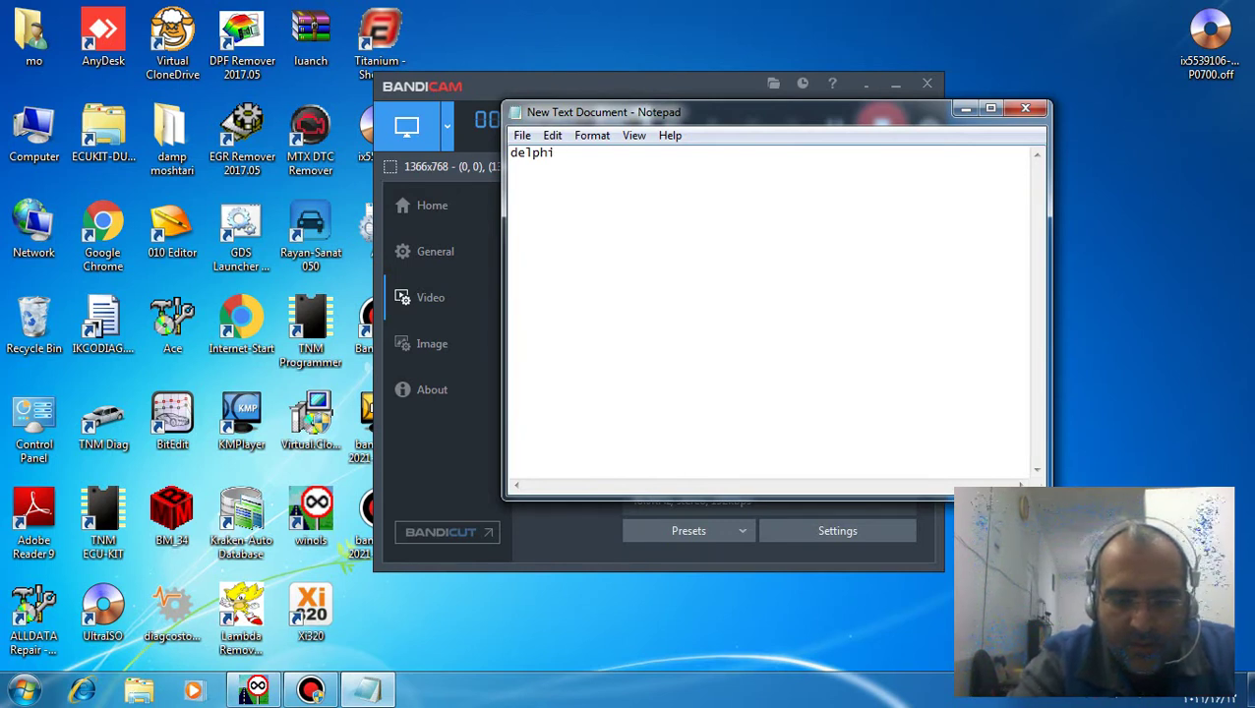
type(" MT")
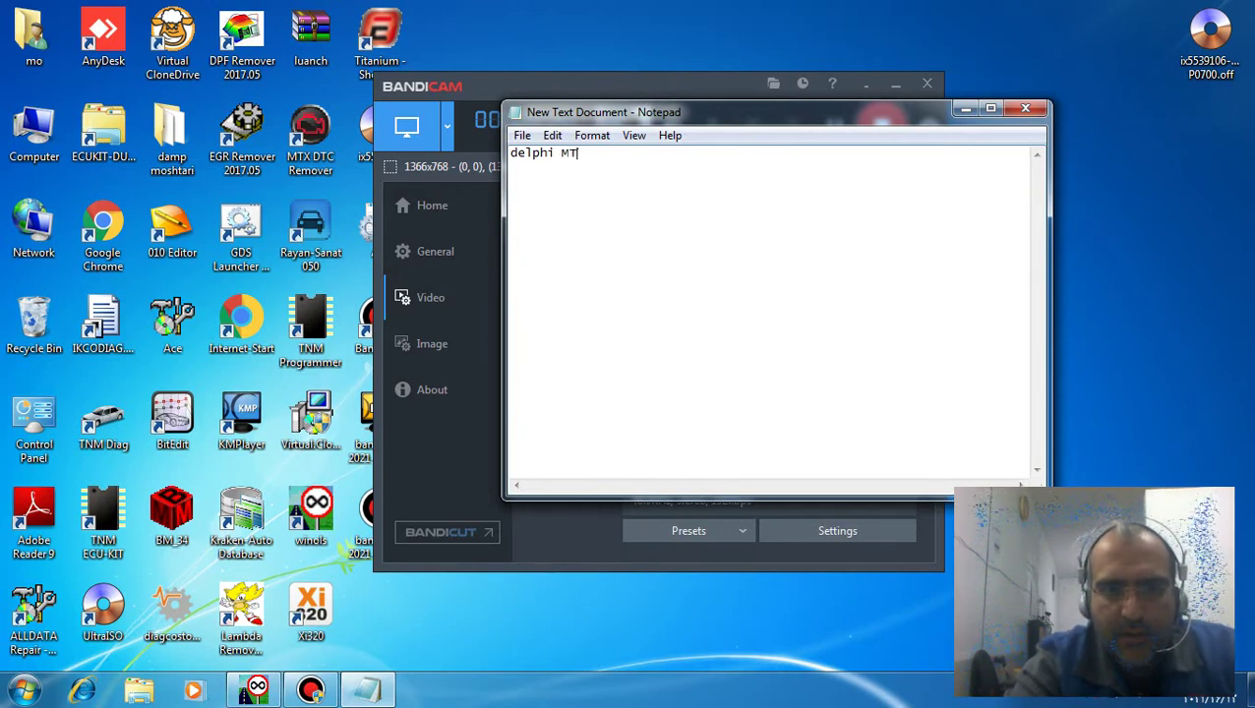
type("38")
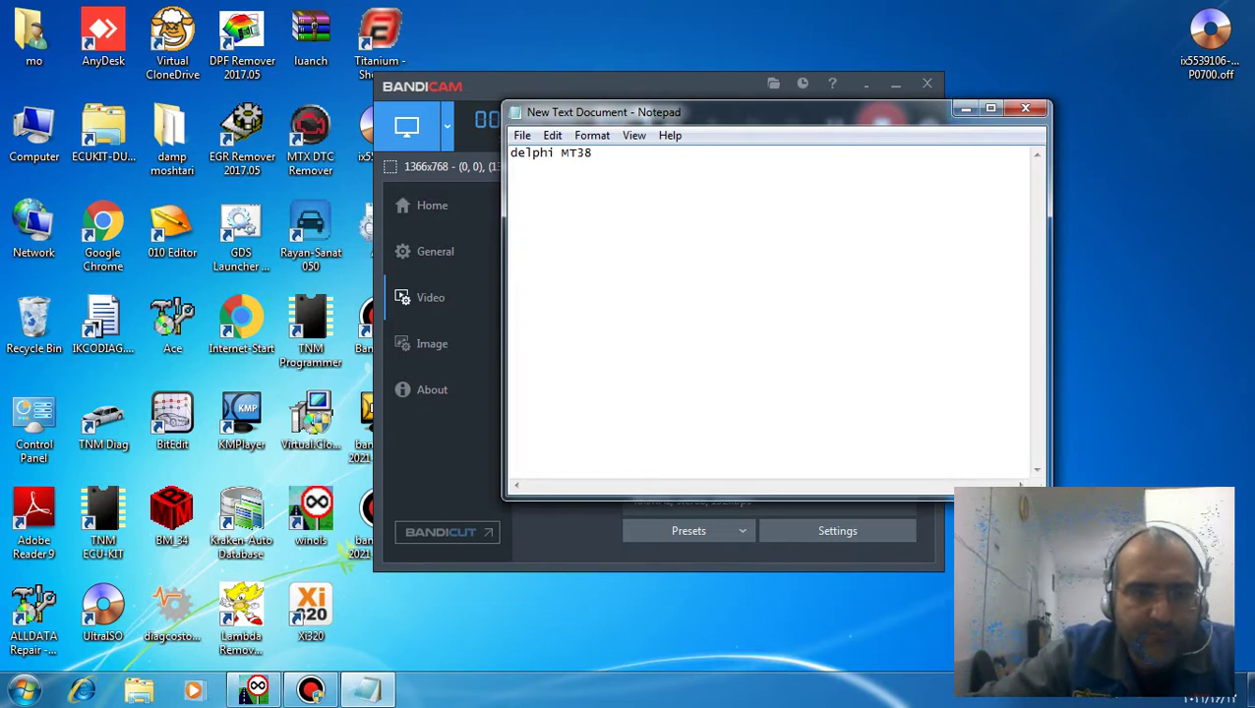
Switch to WinOLS, load the ix5539106 P0700.off file from the desktop without a checksum search, and maximize the program and hexdump windows
left_click(256, 688)
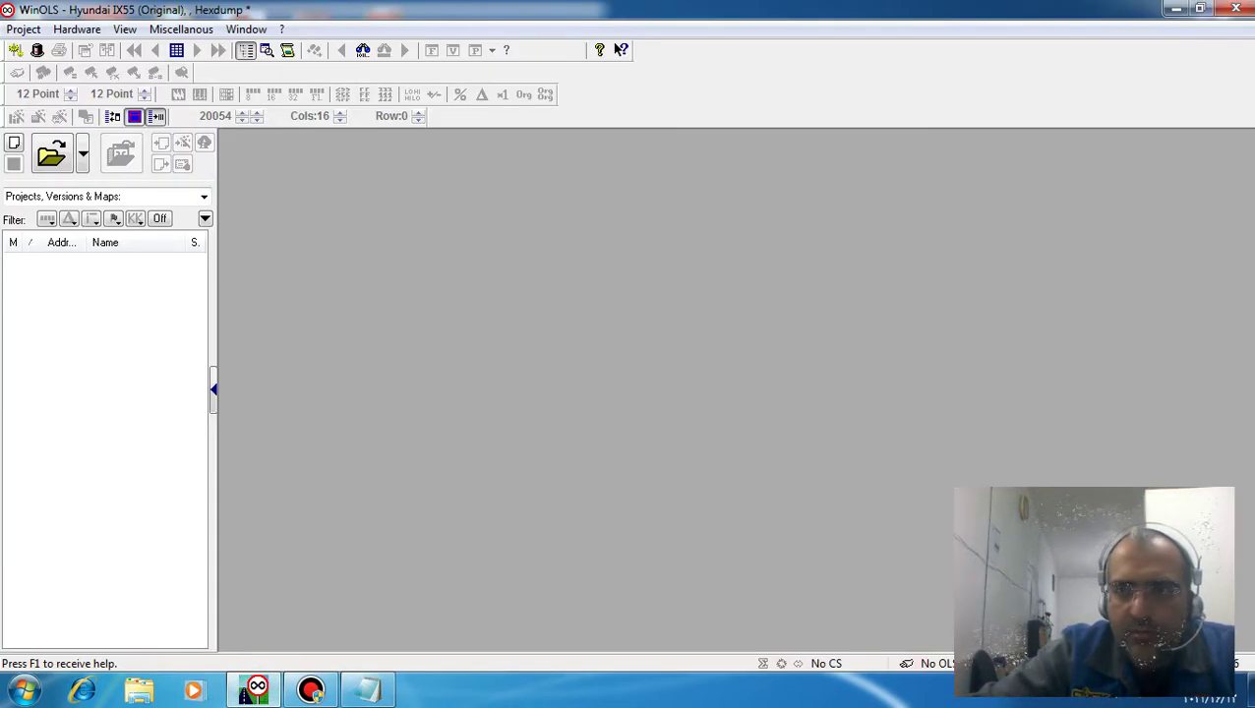
left_click(1200, 8)
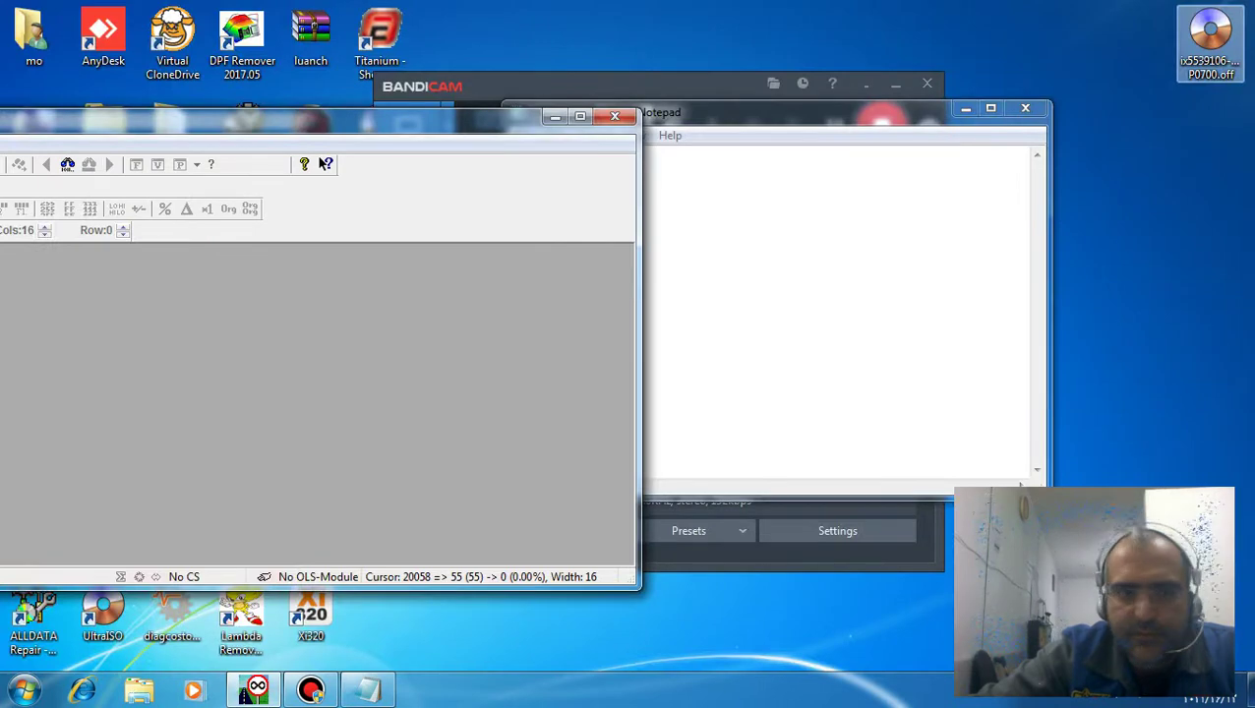
left_click_drag(1210, 41, 394, 374)
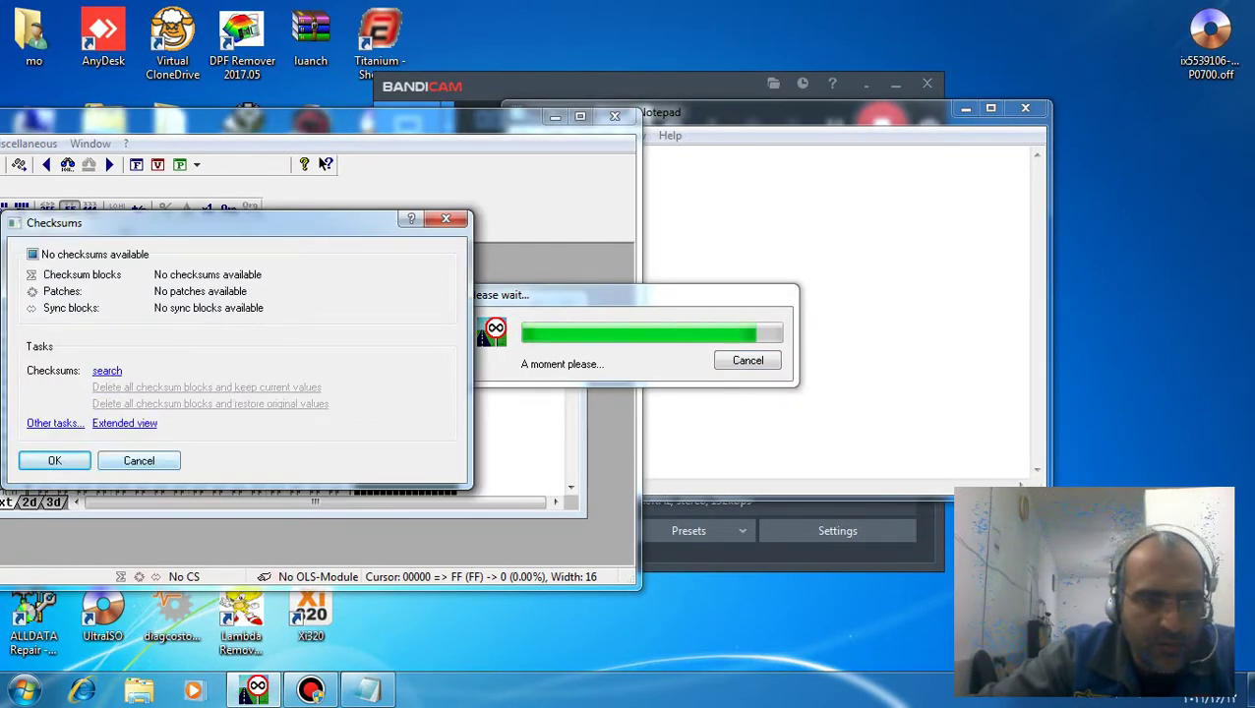
left_click(139, 461)
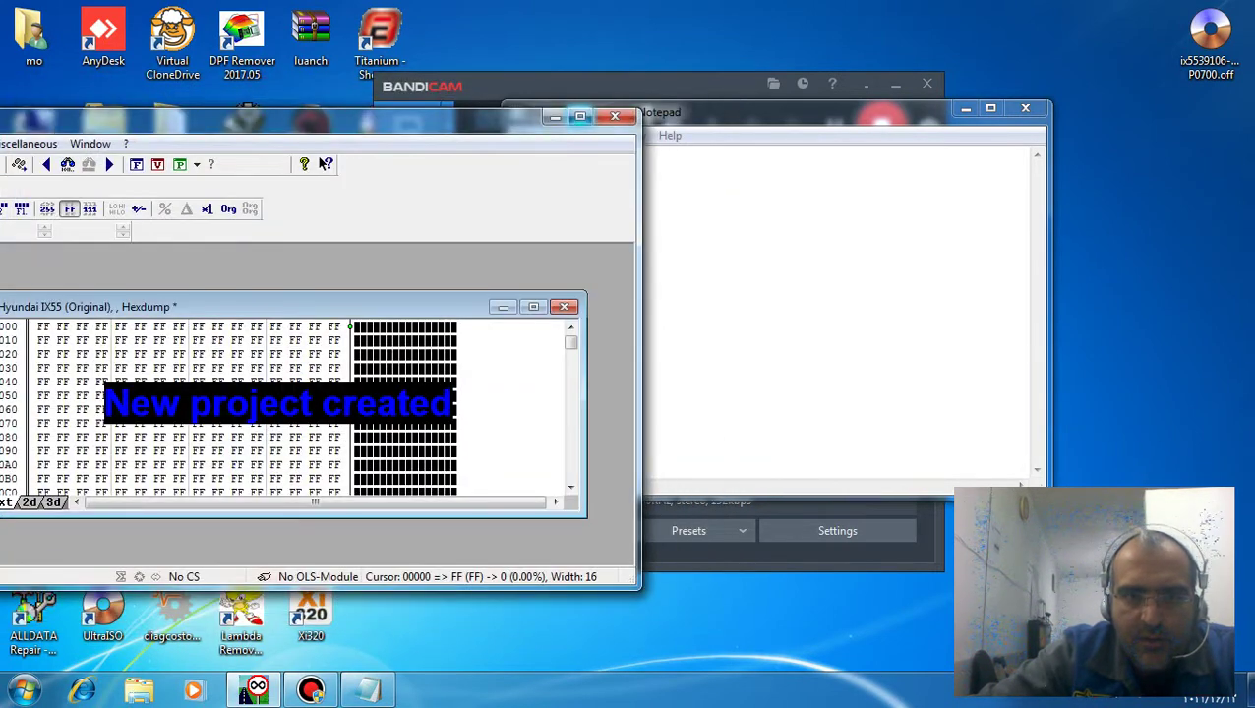
left_click(579, 116)
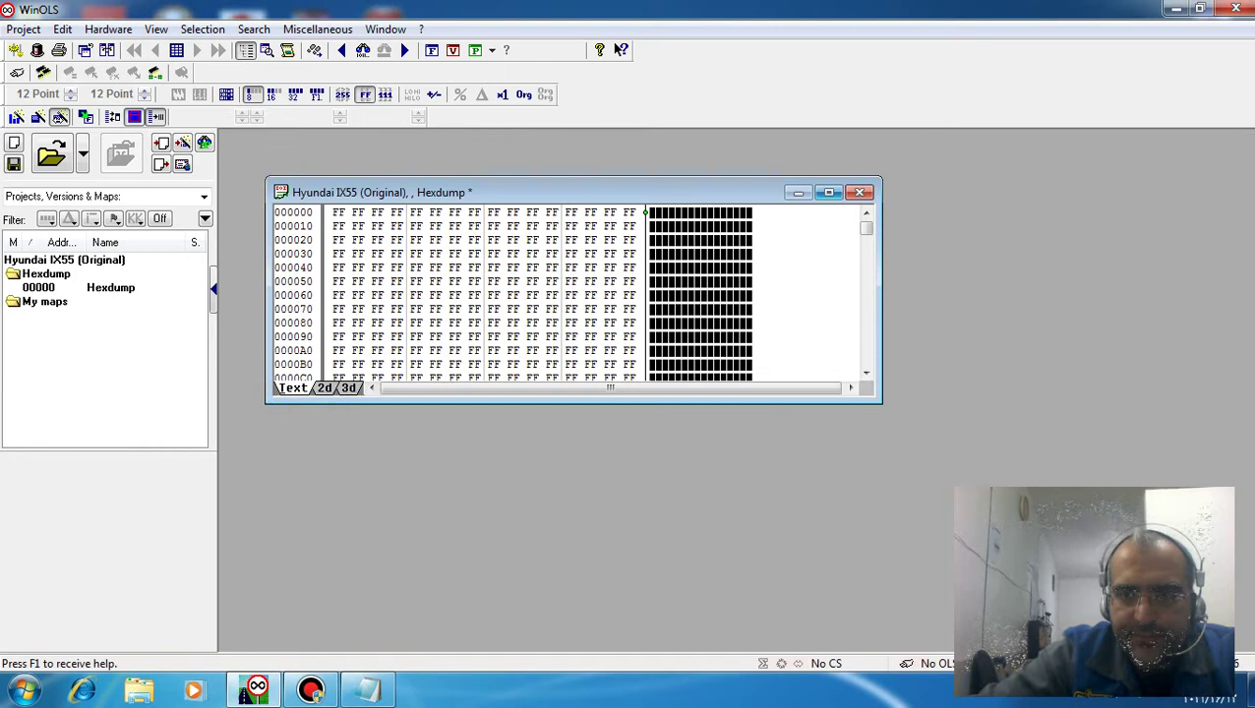
left_click(828, 192)
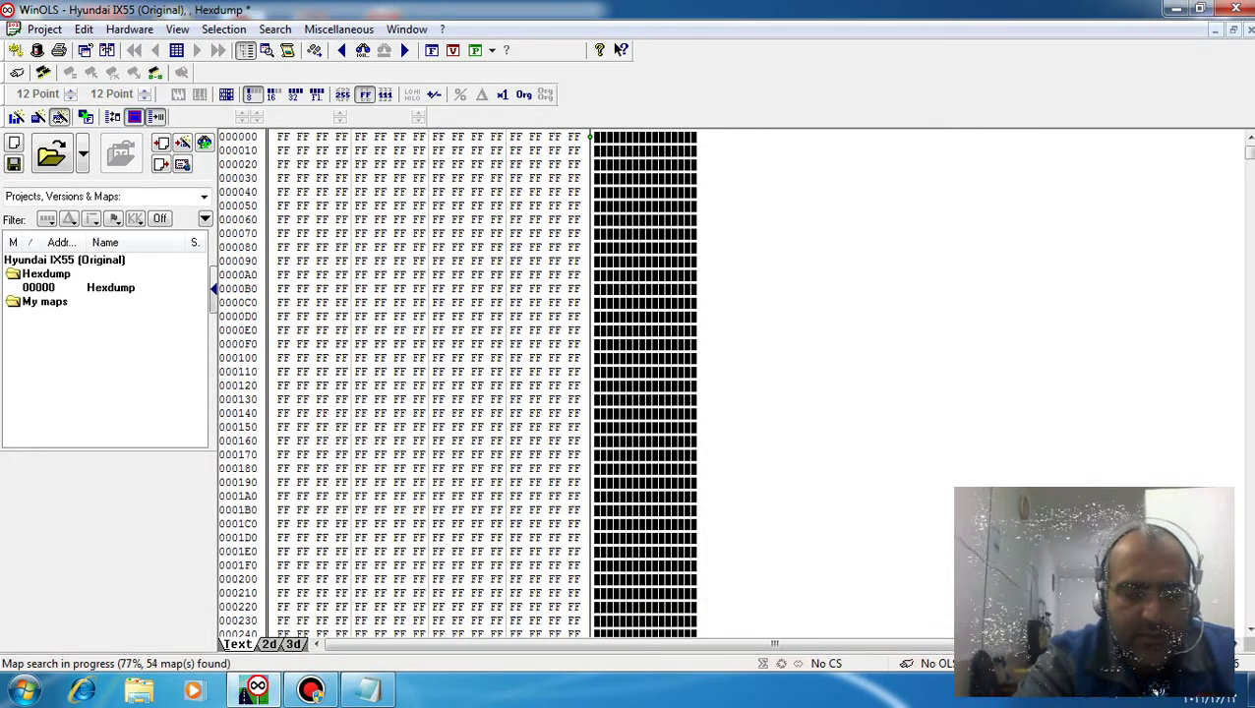
key("ctrl+f")
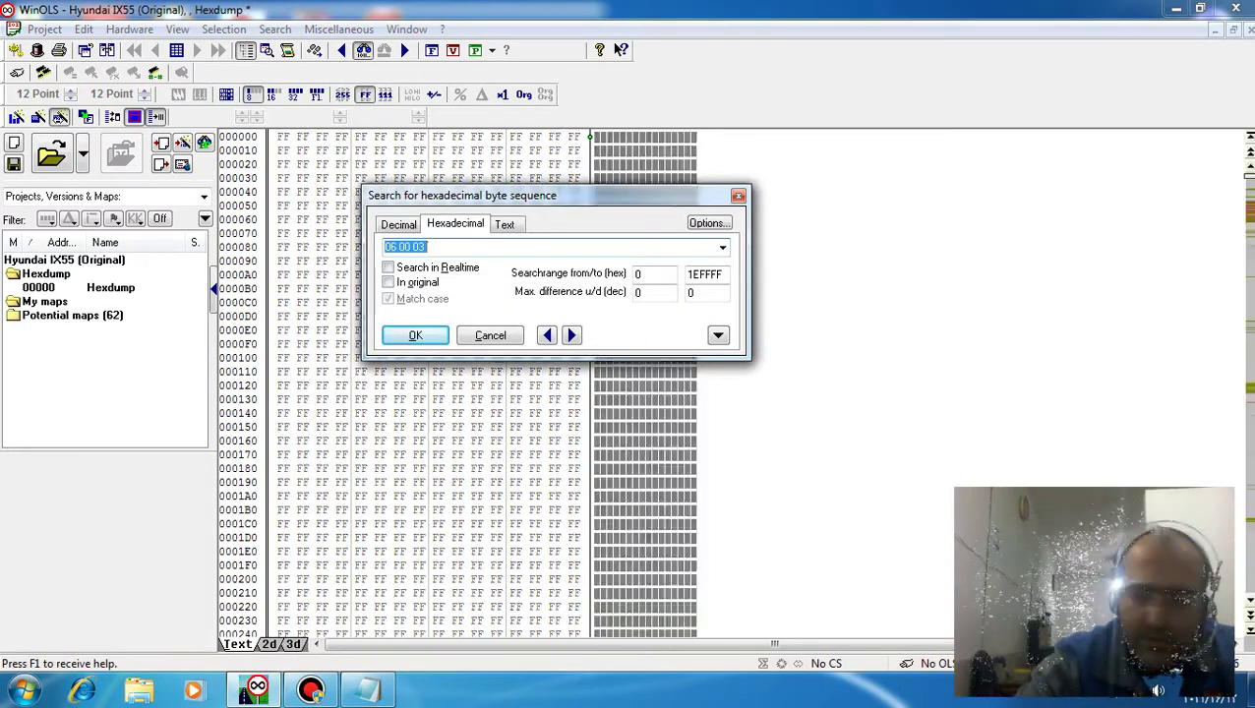
type("06")
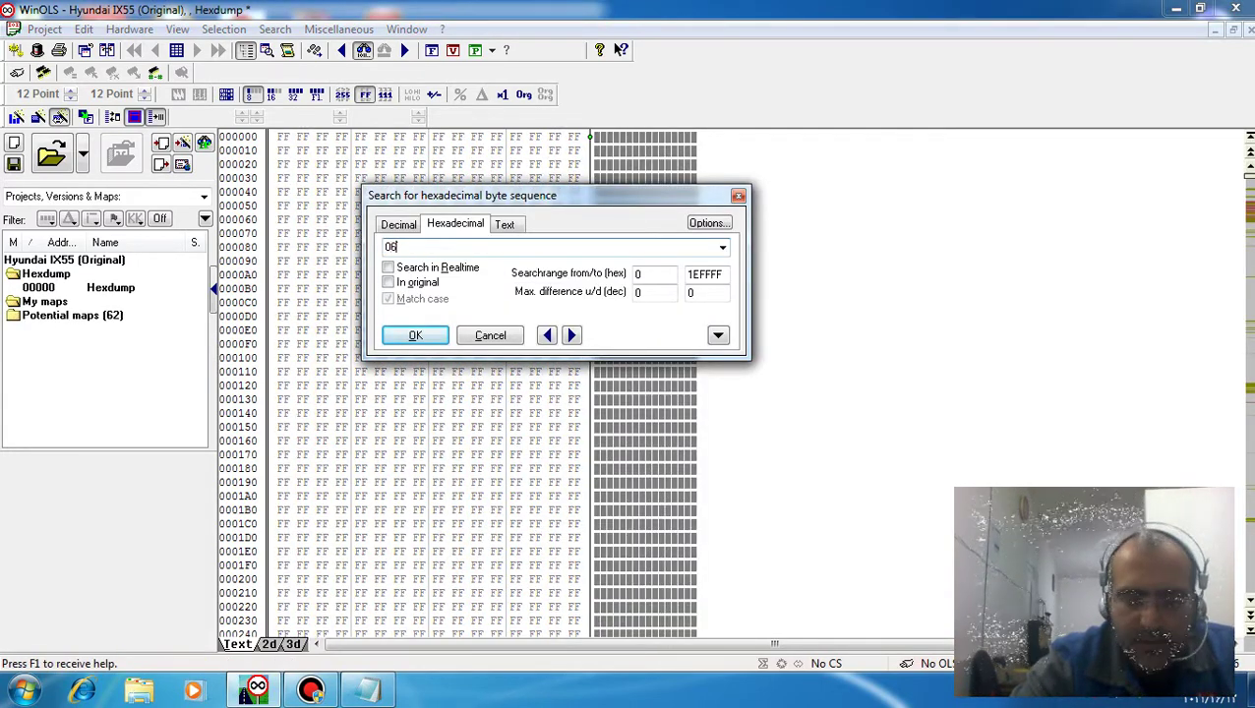
type(" 00")
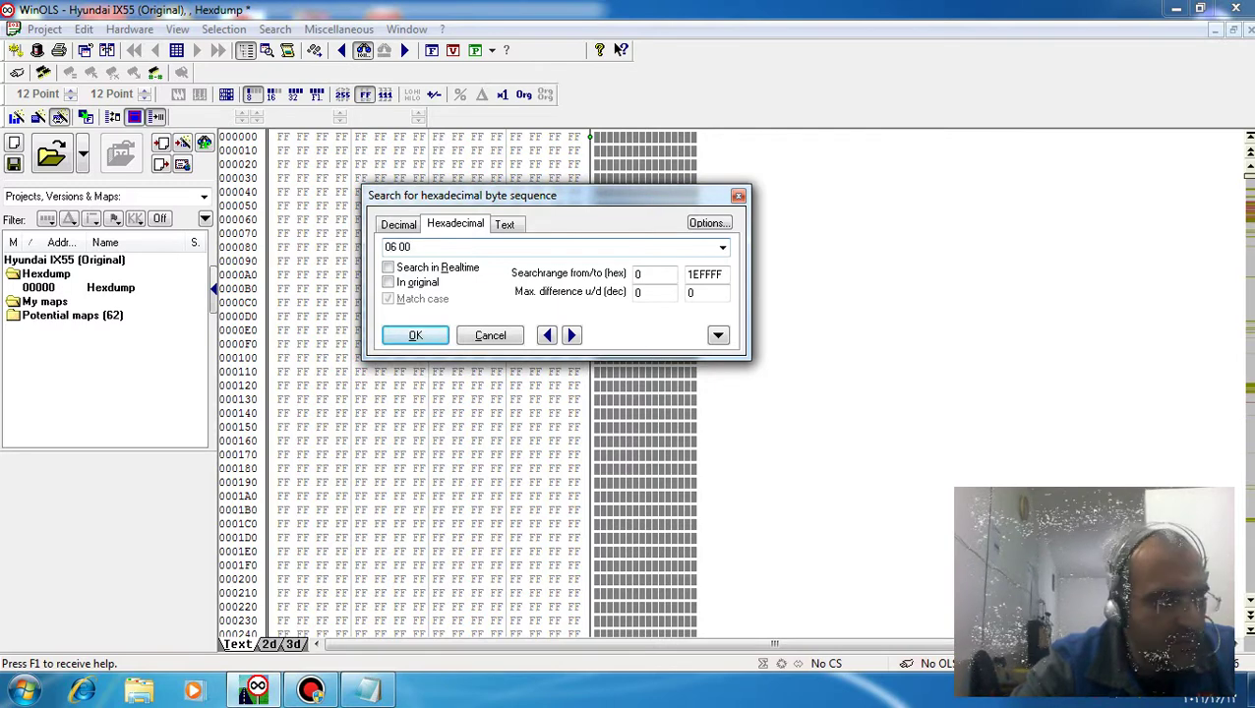
type(" 03 00")
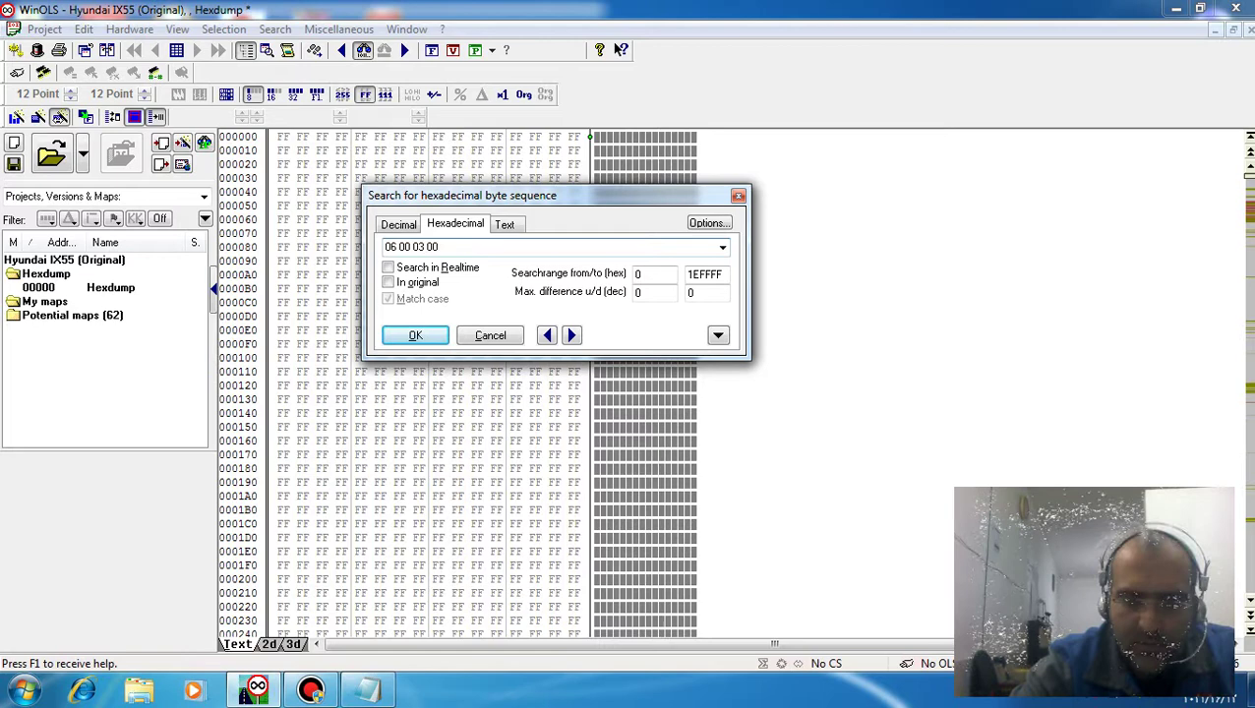
type(" 55")
key("Return")
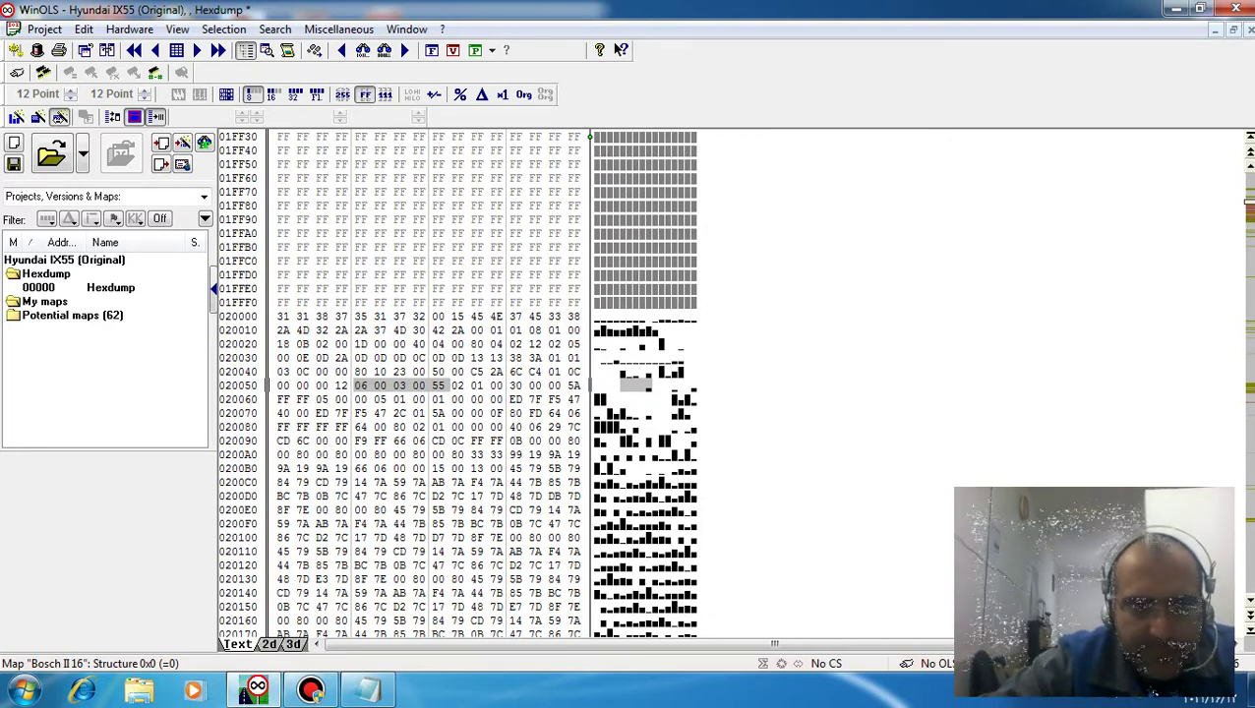
Clear the search highlight and select the 55 byte at the end of the found sequence in row 020050
left_click(380, 385)
key("Escape")
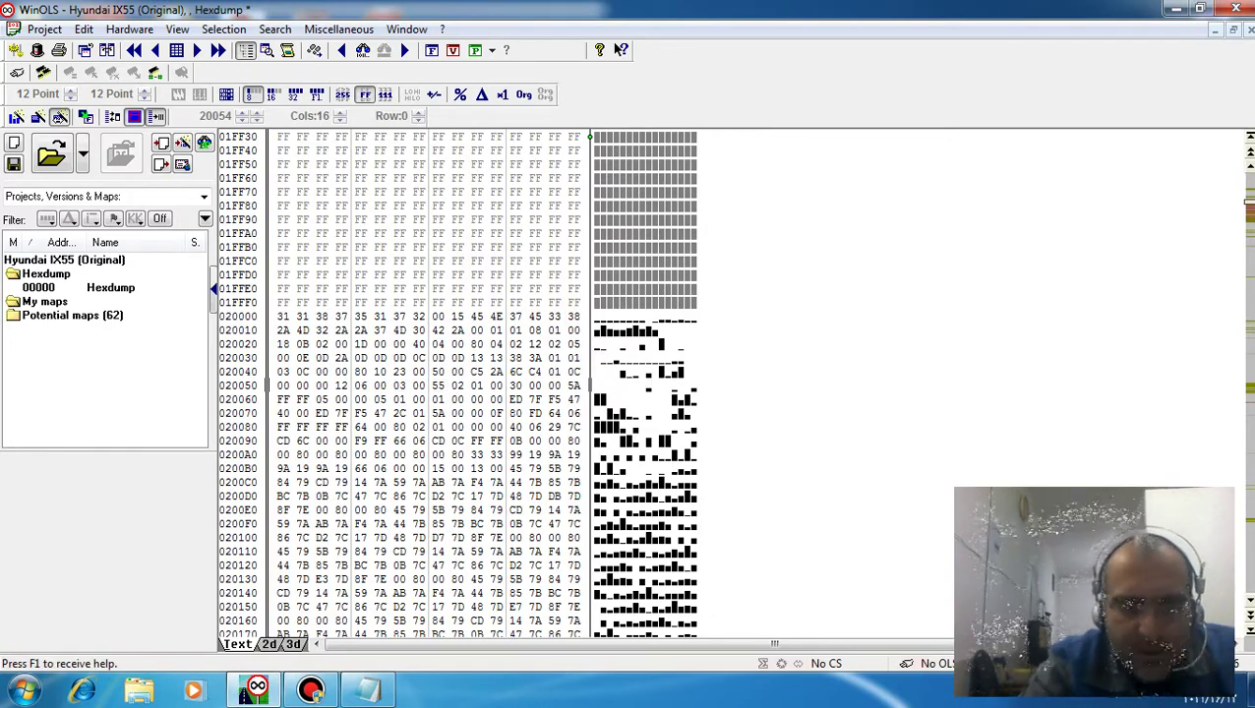
key("Right")
key("Right")
key("Right")
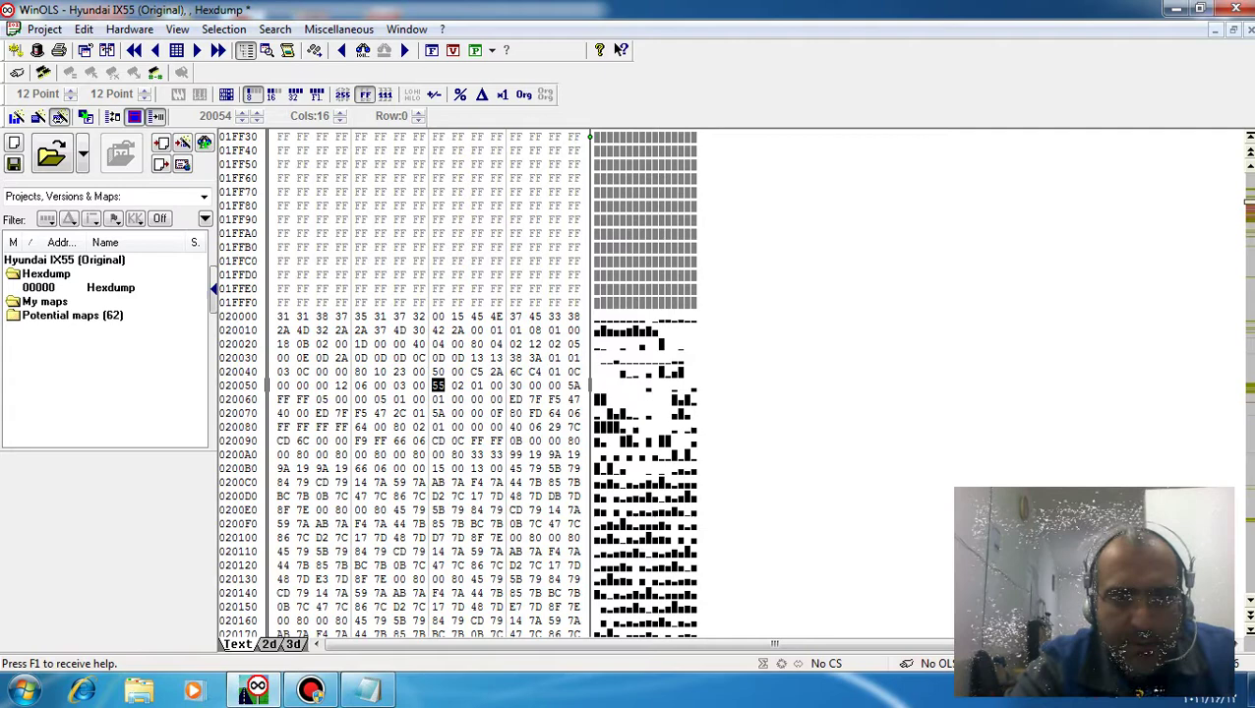
key("g")
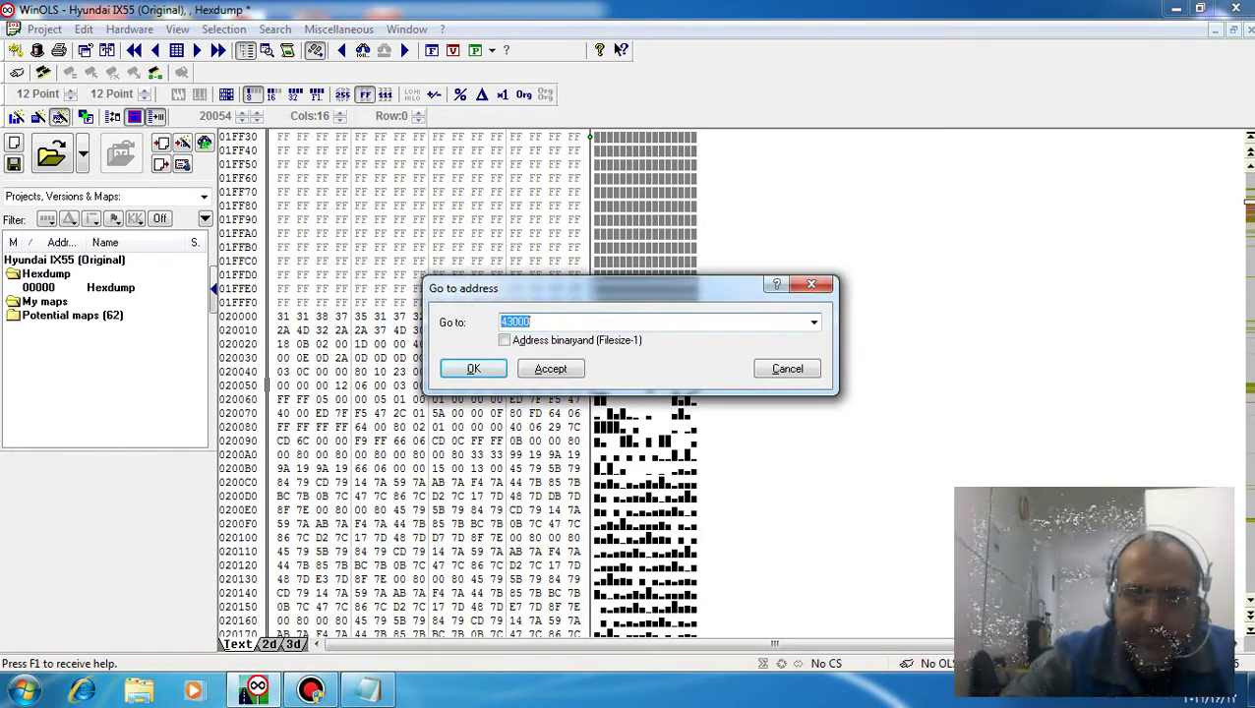
key("Escape")
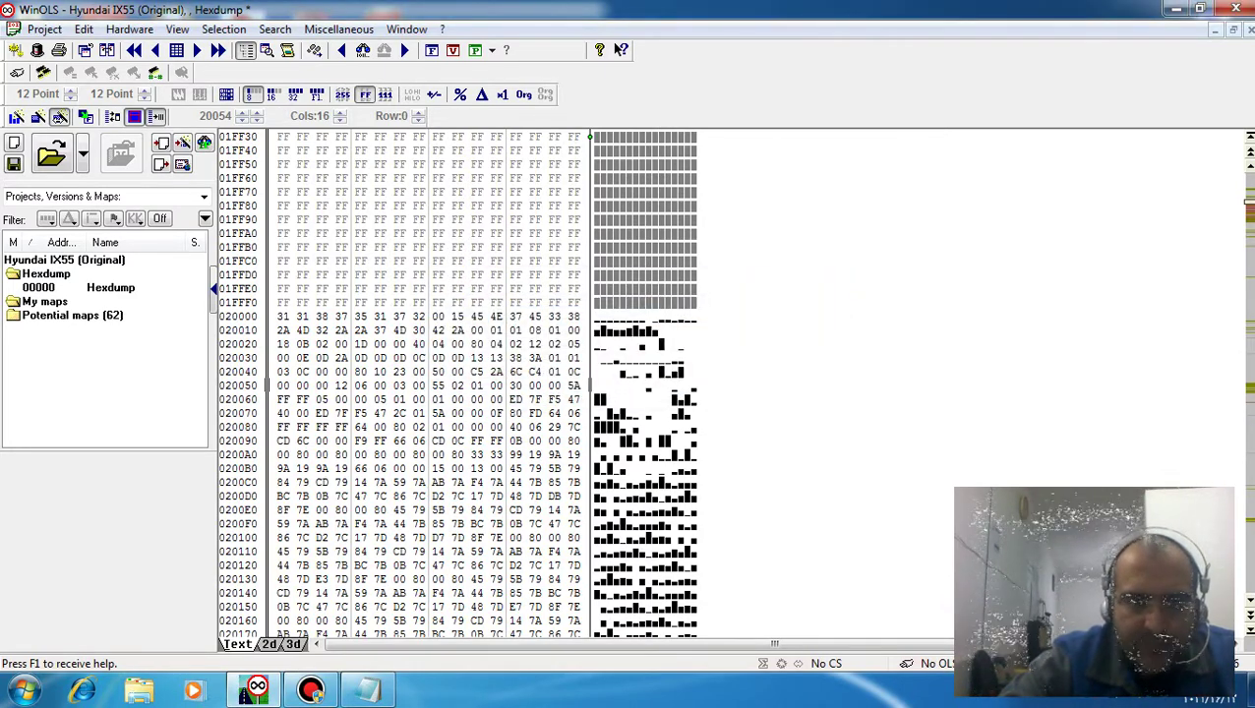
key("g")
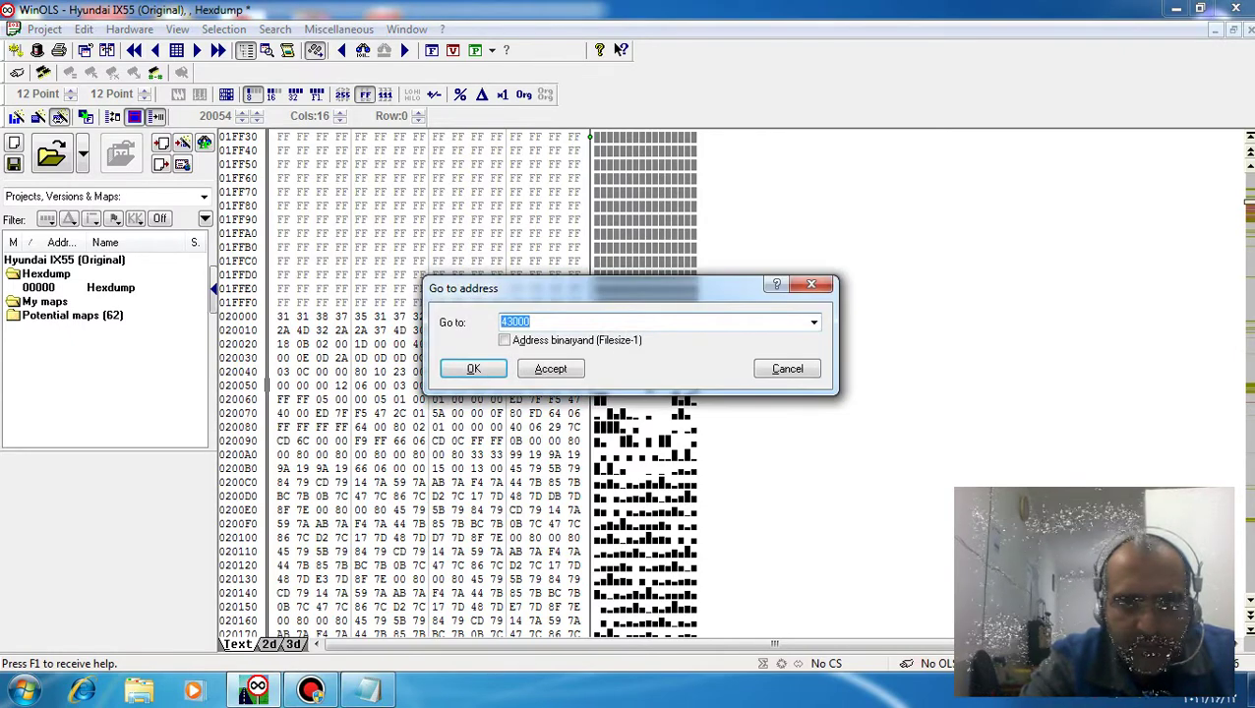
key("Escape")
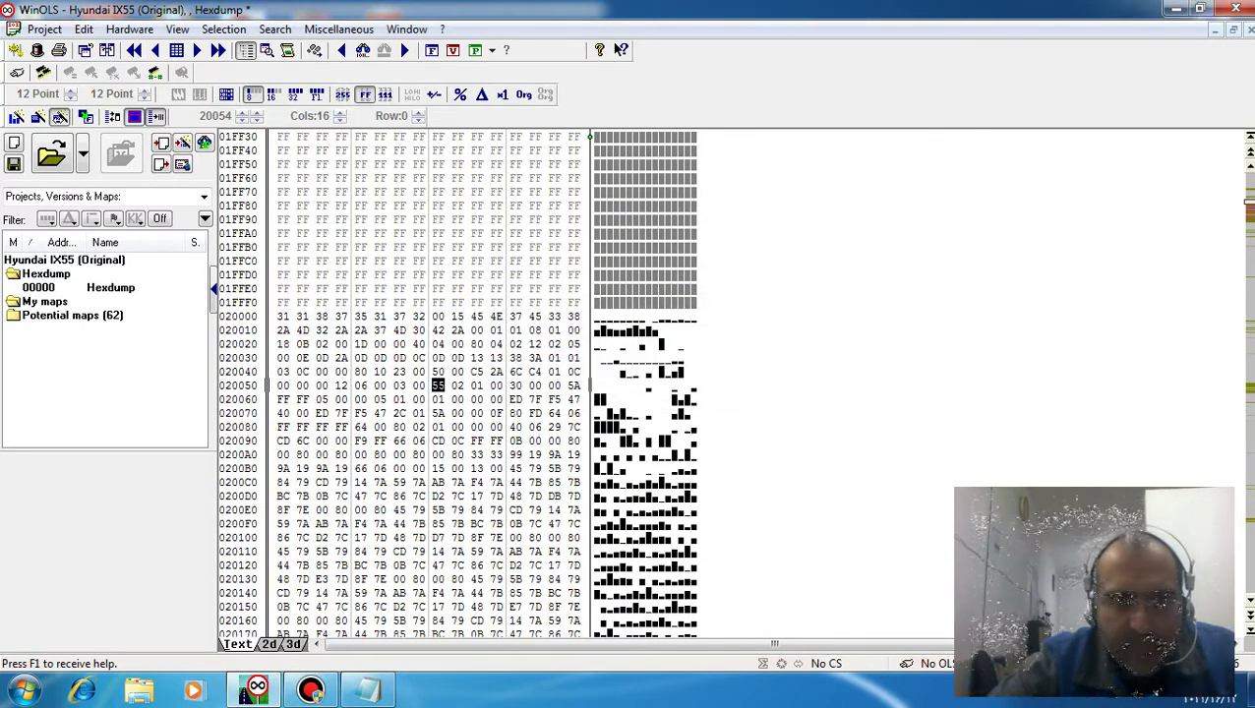
key("ctrl+f")
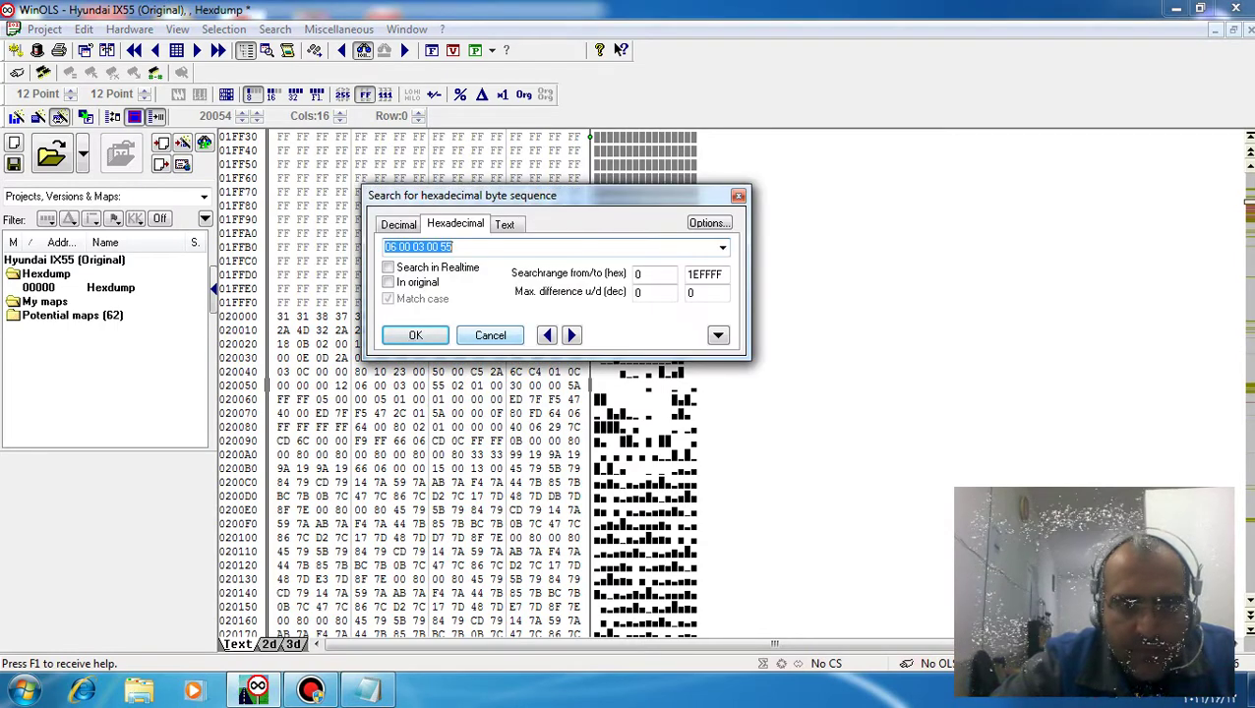
key("Escape")
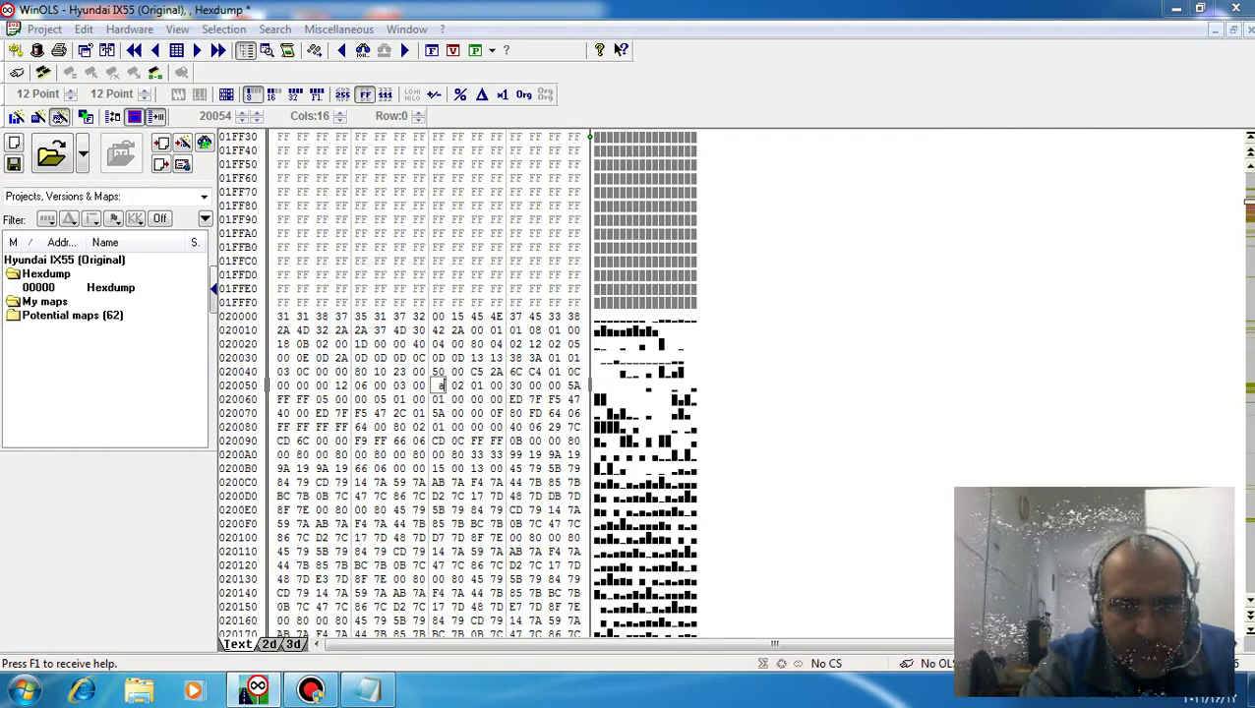
Change the selected byte at address 0x20058 to AA, choosing to apply changes always with memory protection turned off
key("Return")
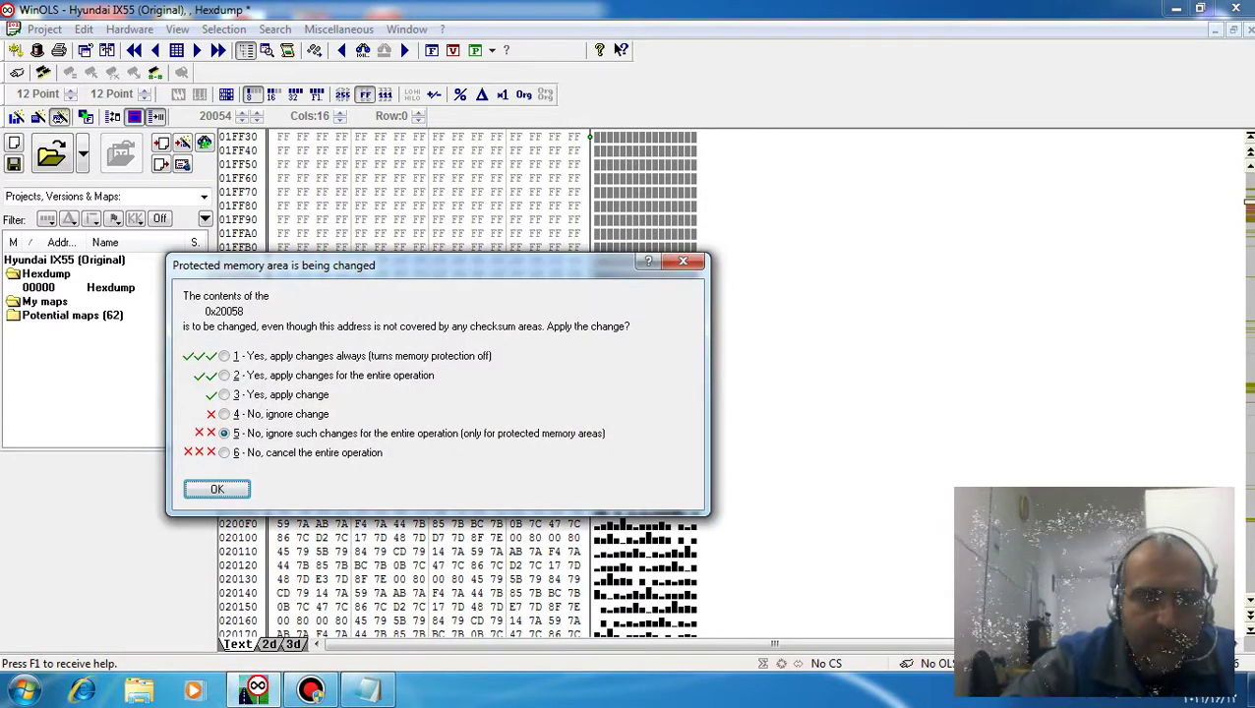
left_click(224, 356)
left_click(216, 489)
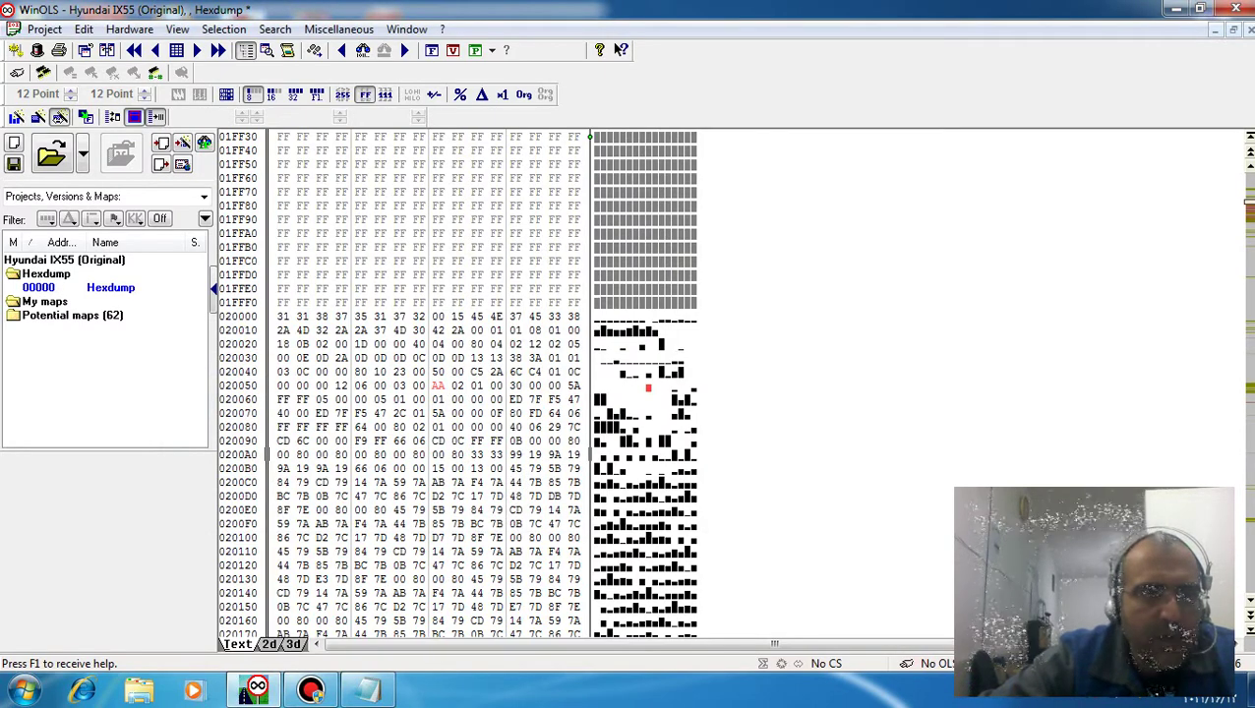
Export the modified project in Binary file format, leaving the new version's name and description empty
left_click(44, 28)
mouse_move(98, 297)
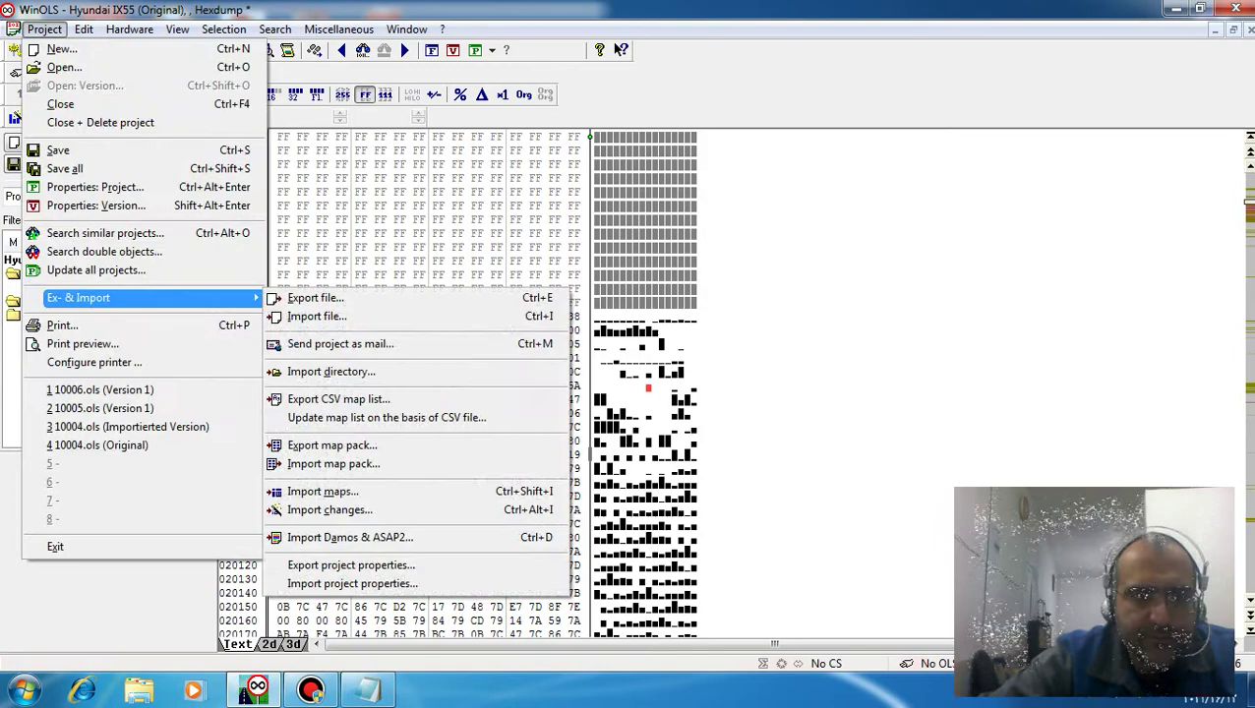
left_click(315, 299)
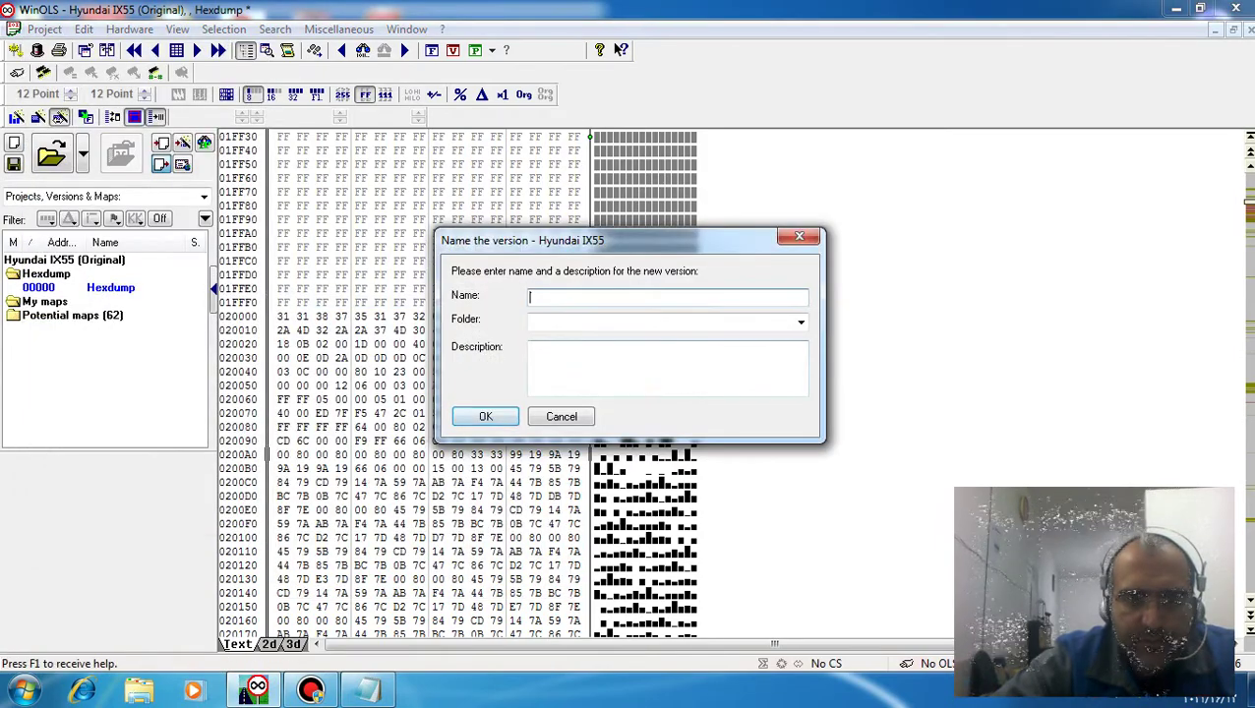
left_click(482, 414)
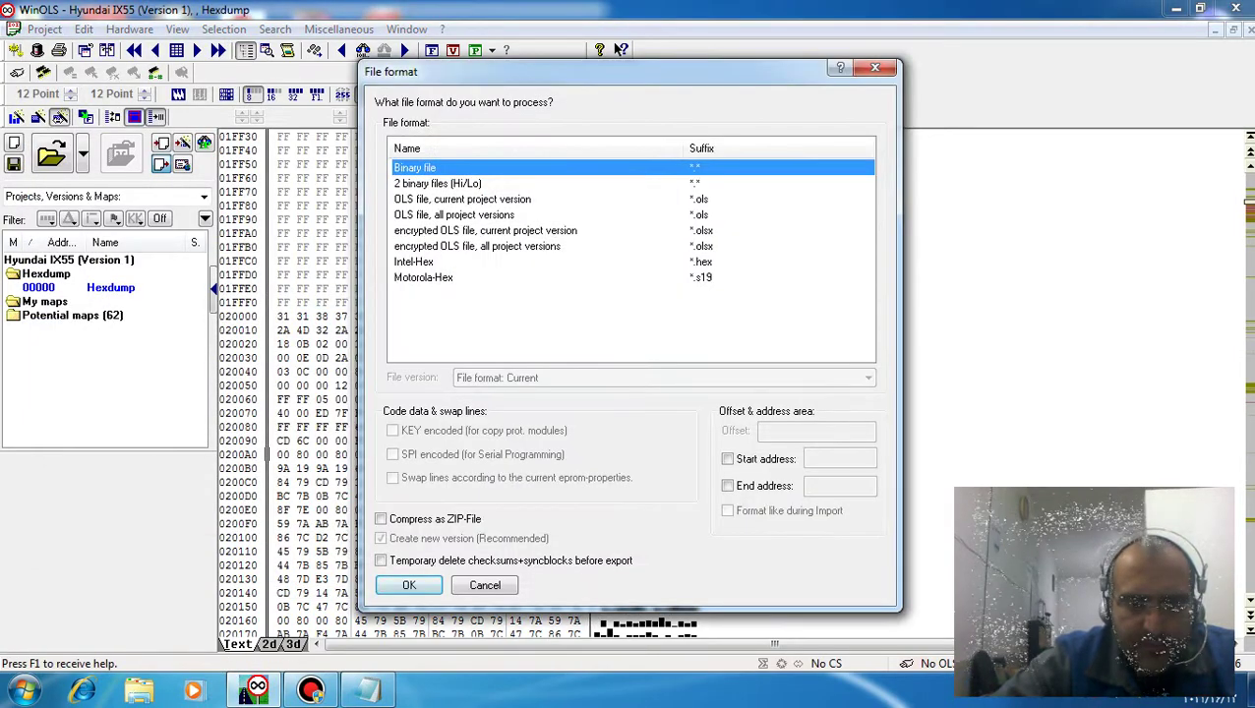
key("Return")
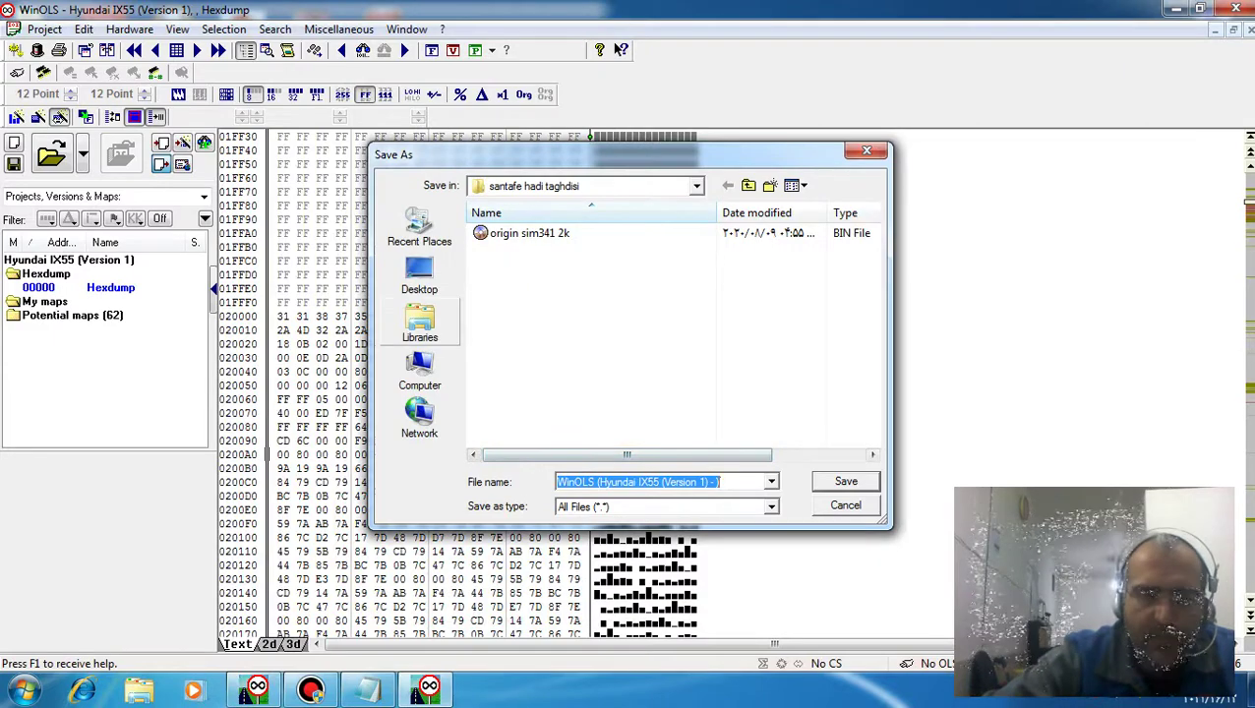
Save the exported binary to the Desktop under the file name immo off mt38
left_click(419, 274)
type("m")
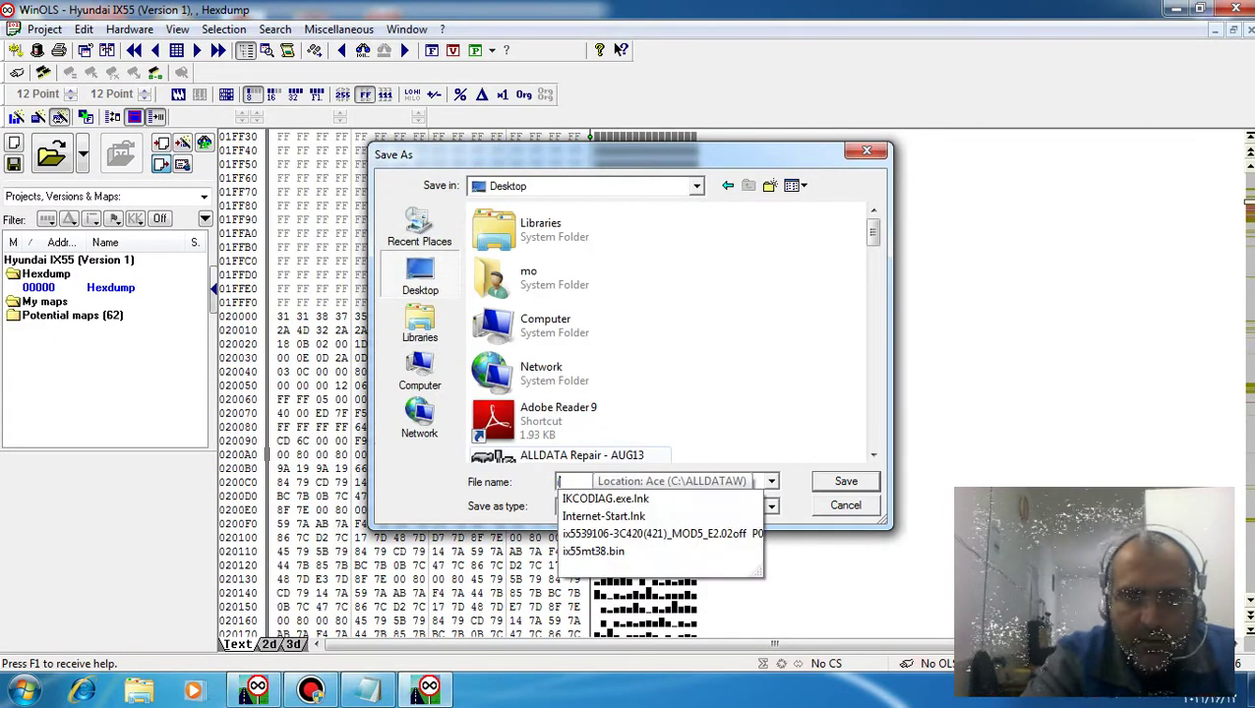
type("mo off")
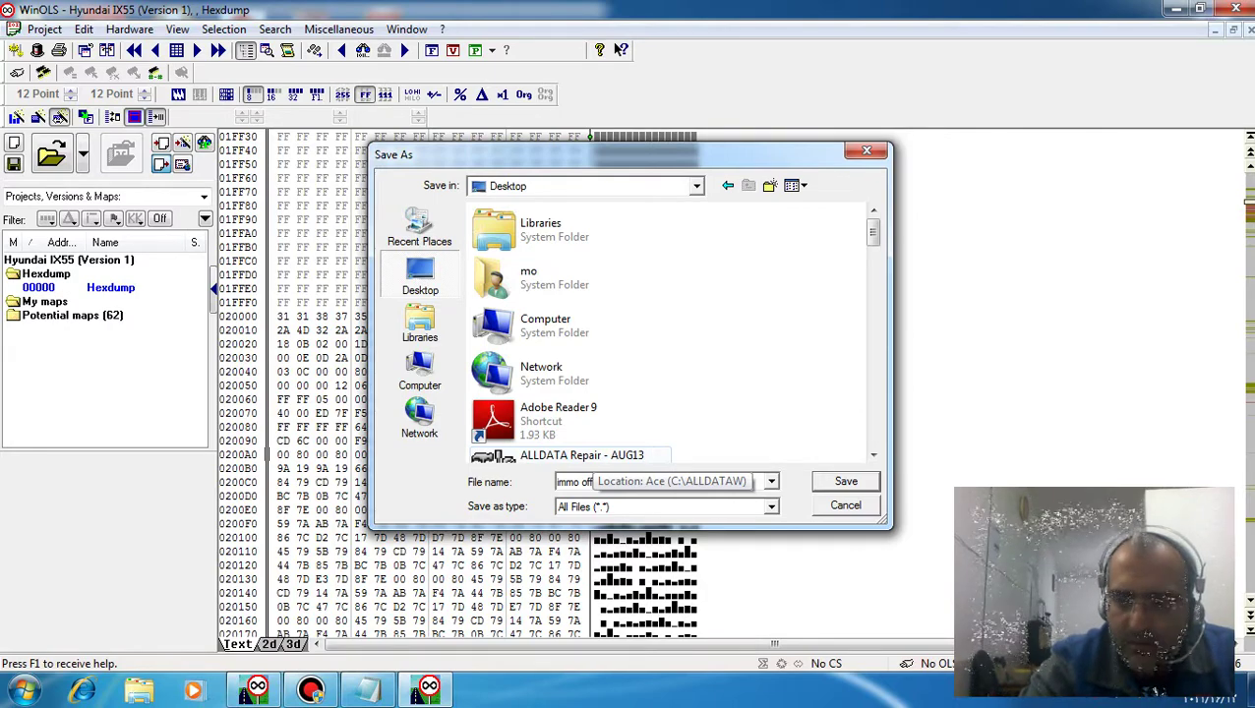
type("mt38")
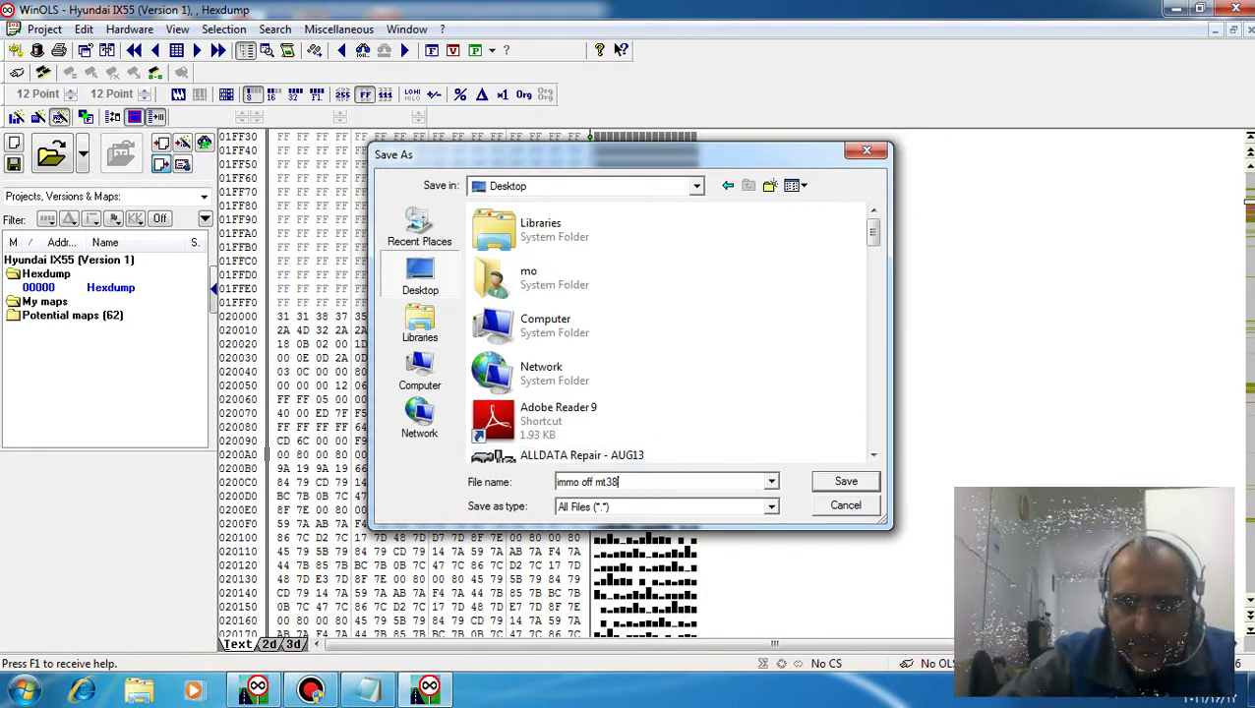
key("Return")
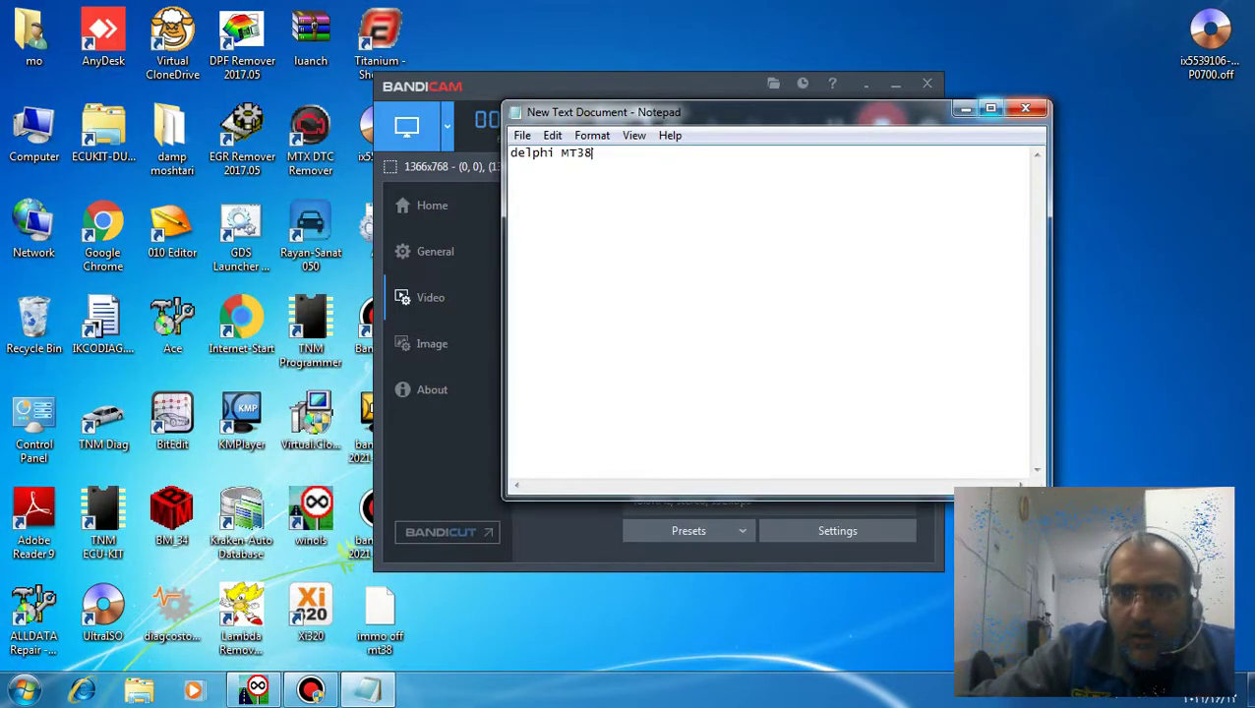
Close the New Text Document in Notepad without saving its changes and minimize the Bandicam window to clear the desktop
left_click(1025, 109)
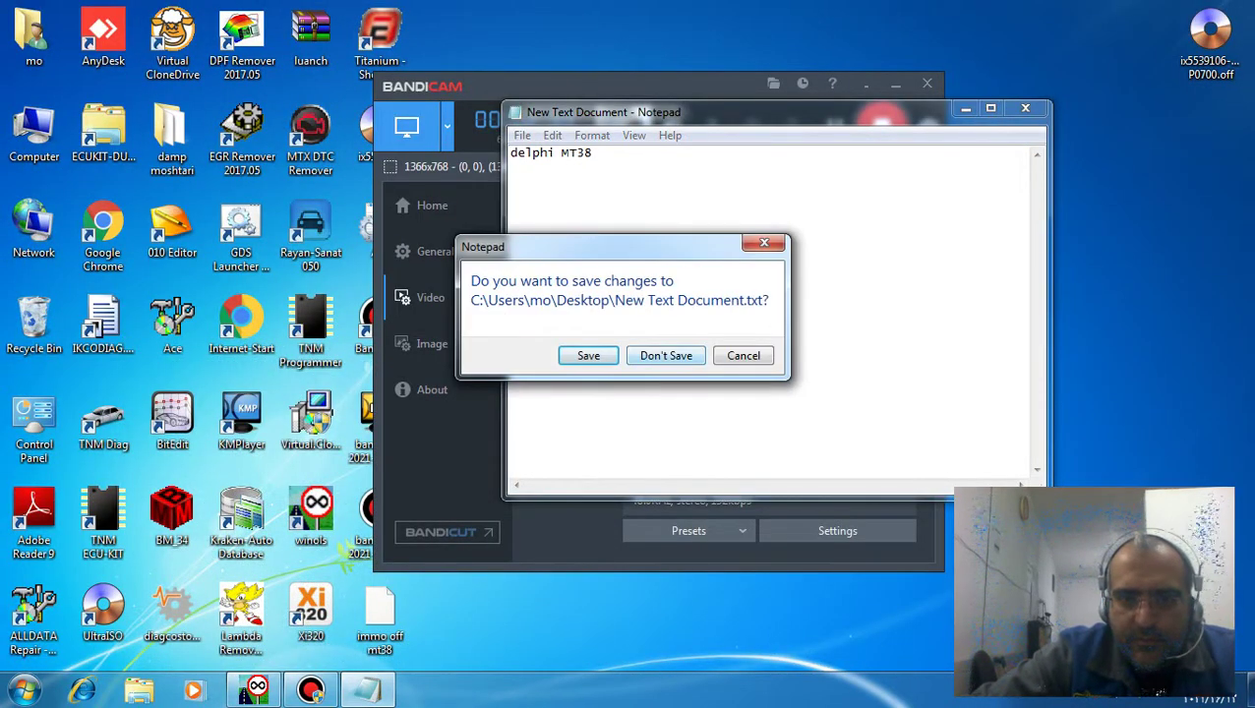
left_click(666, 355)
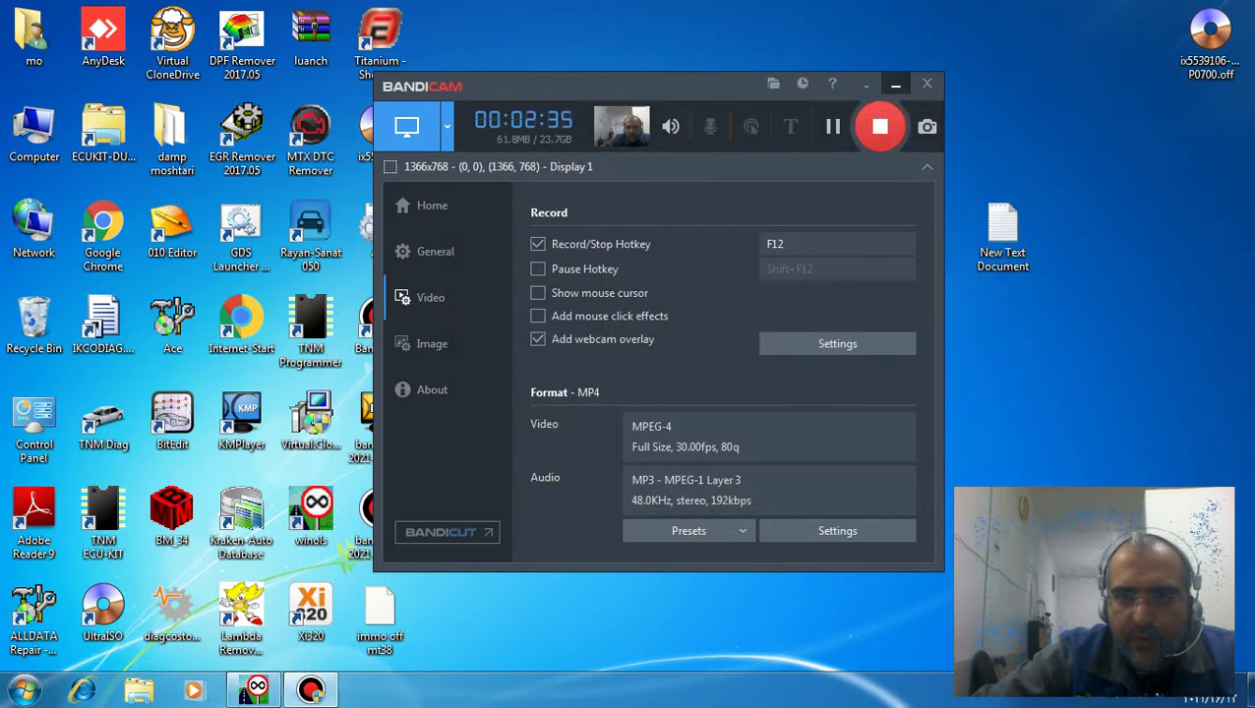
left_click(866, 85)
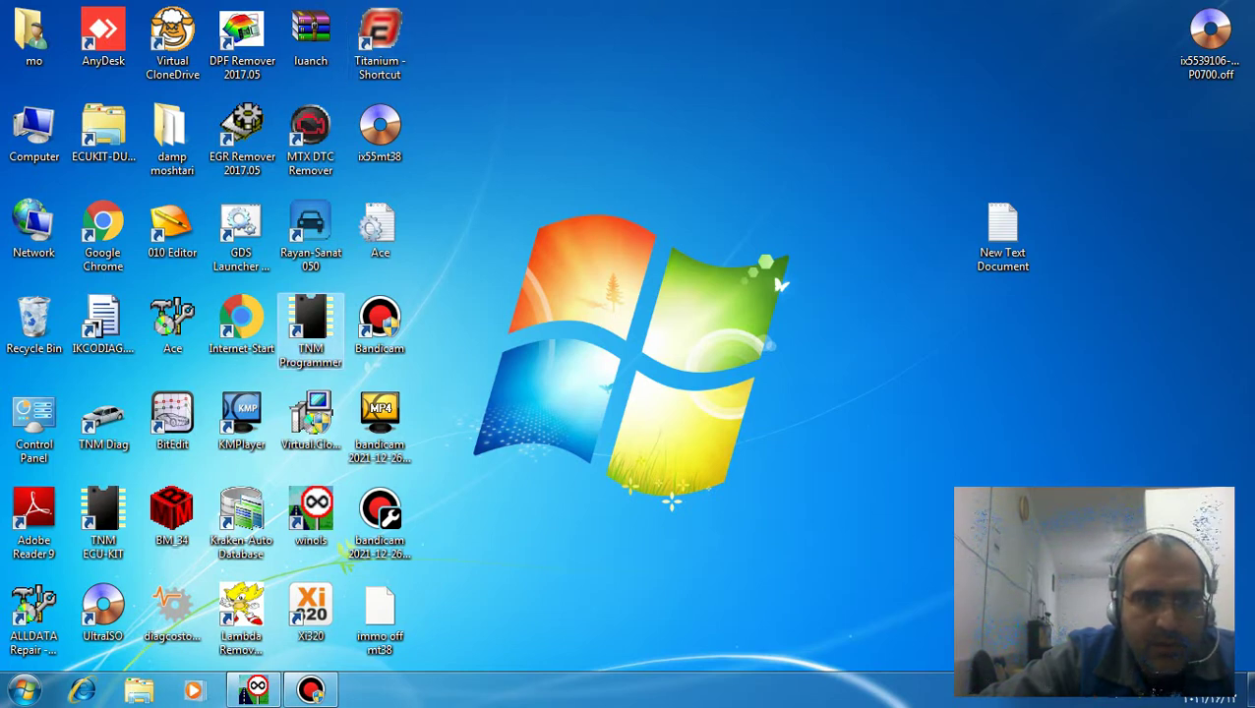
double_click(310, 325)
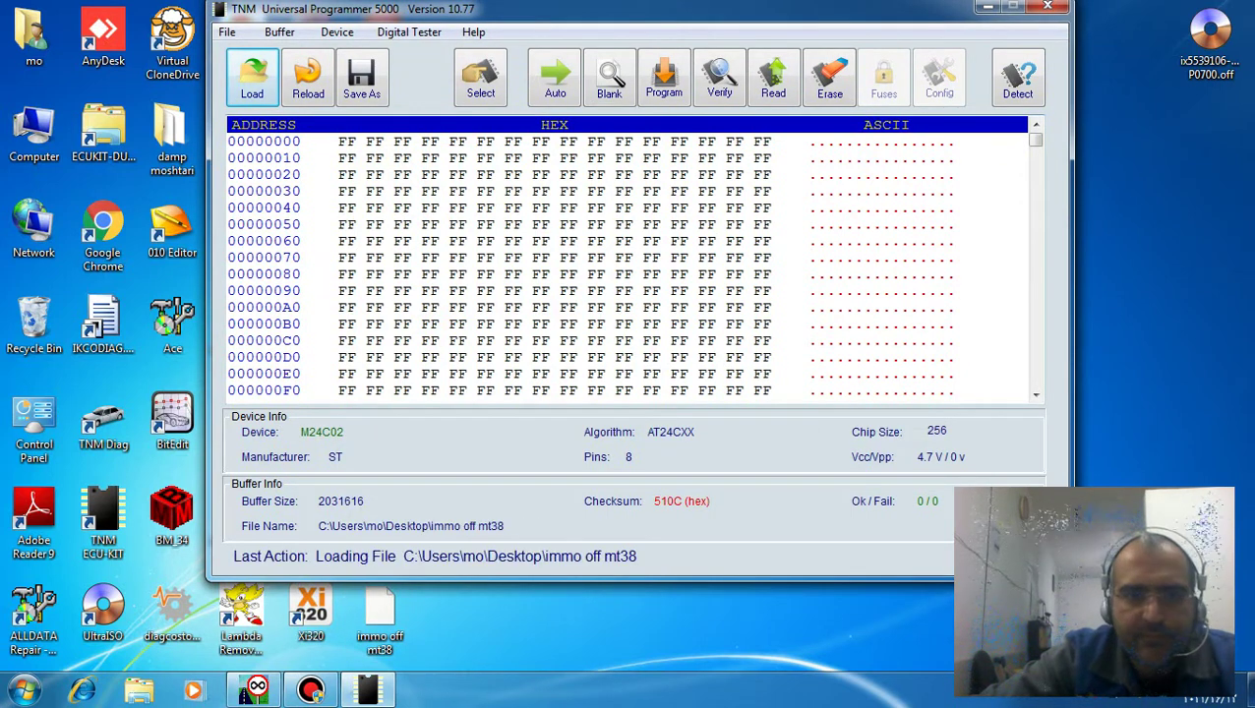
left_click(408, 32)
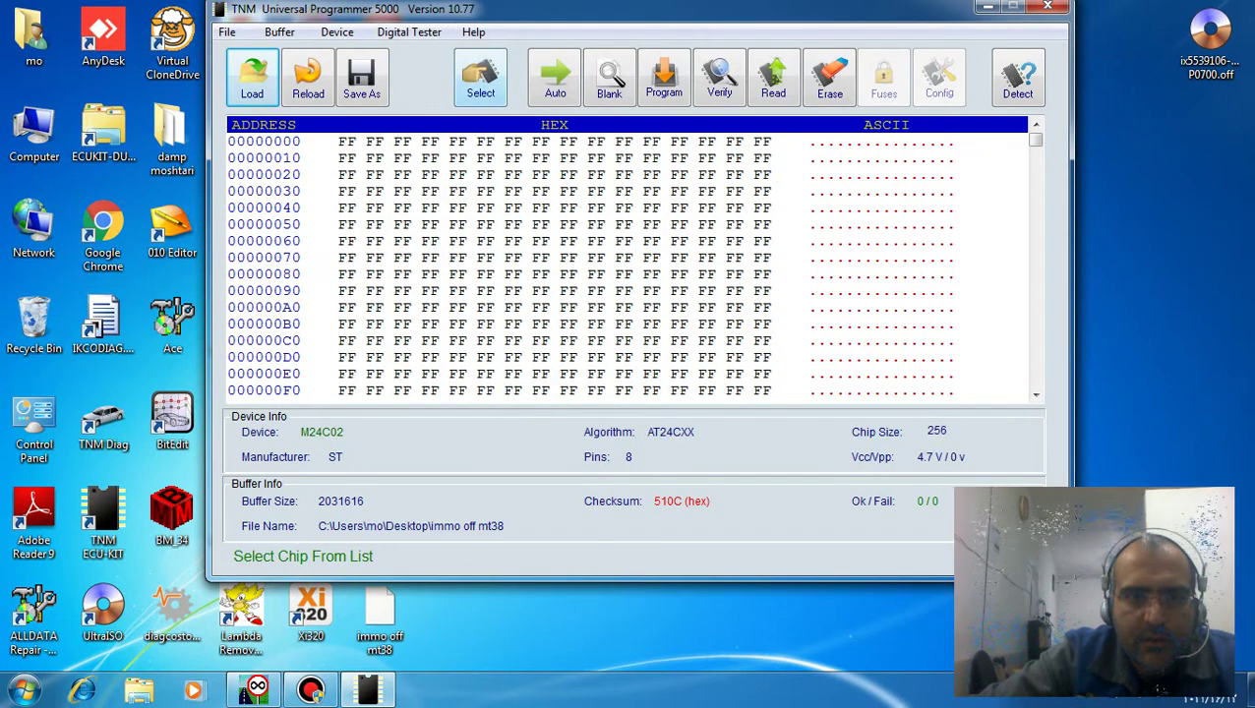
left_click(480, 78)
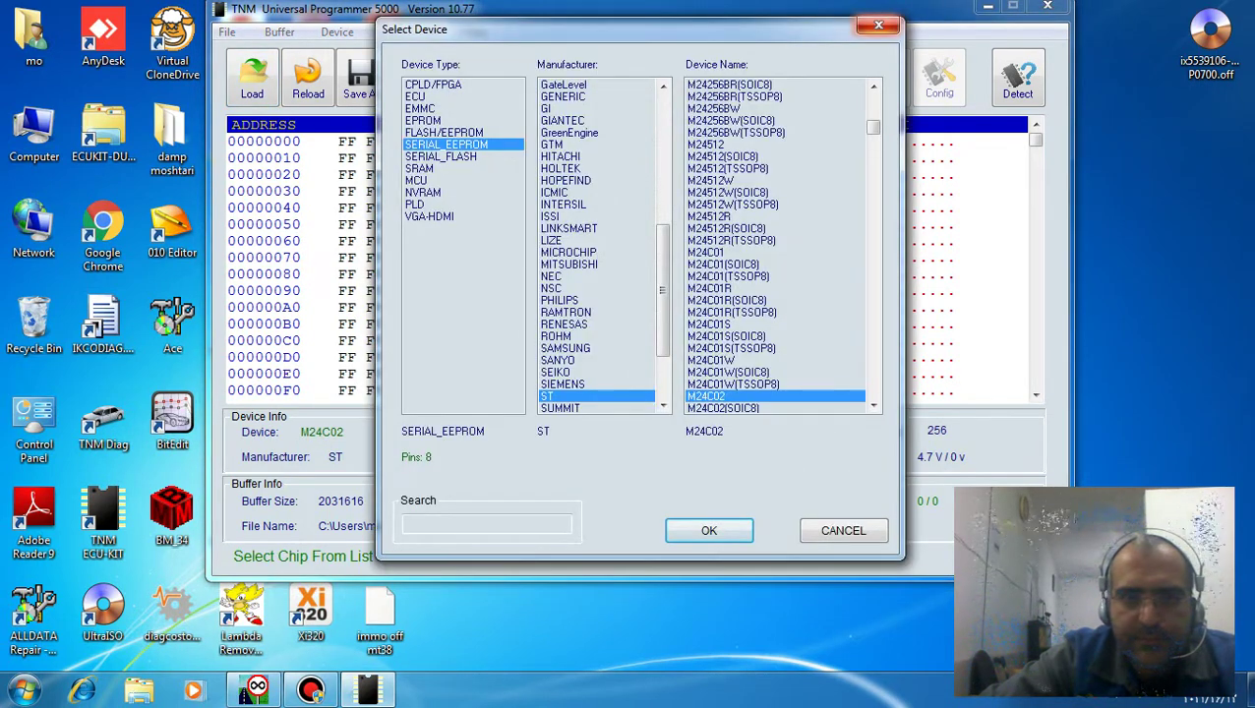
left_click(875, 21)
left_click(1048, 7)
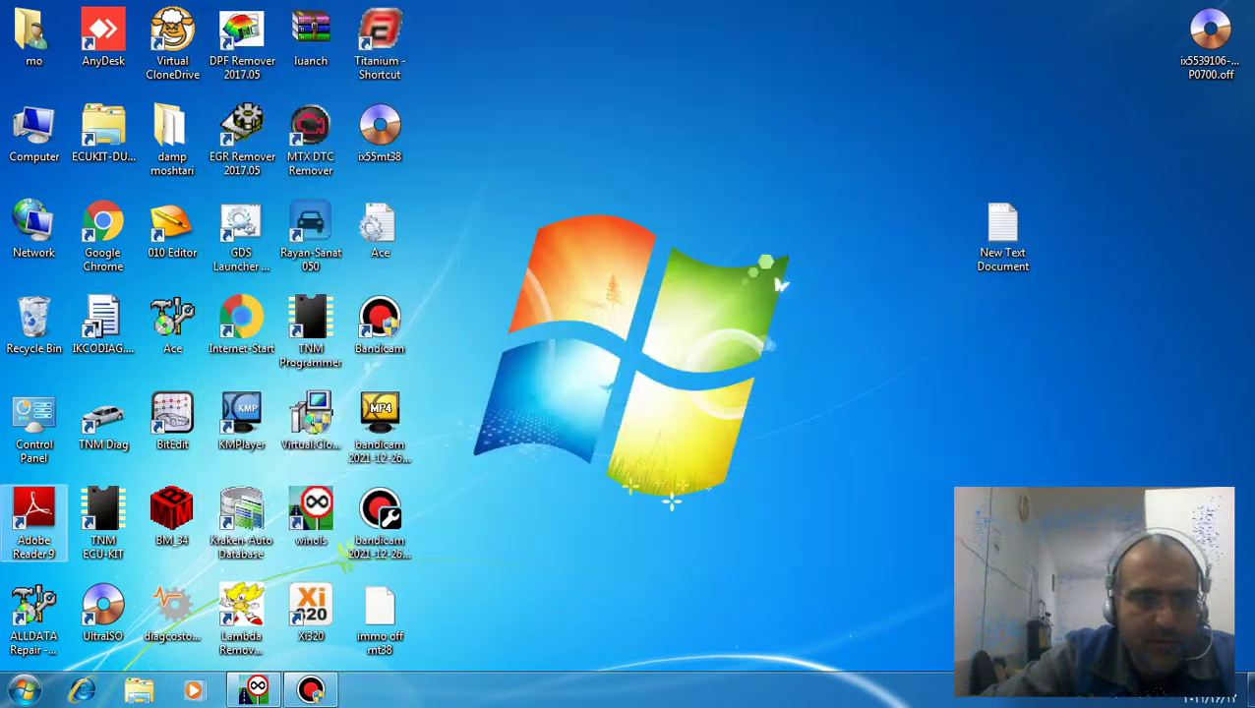
Switch to TNM ECU-KIT and load the file immo off mt38 from the Desktop into its buffer
double_click(102, 522)
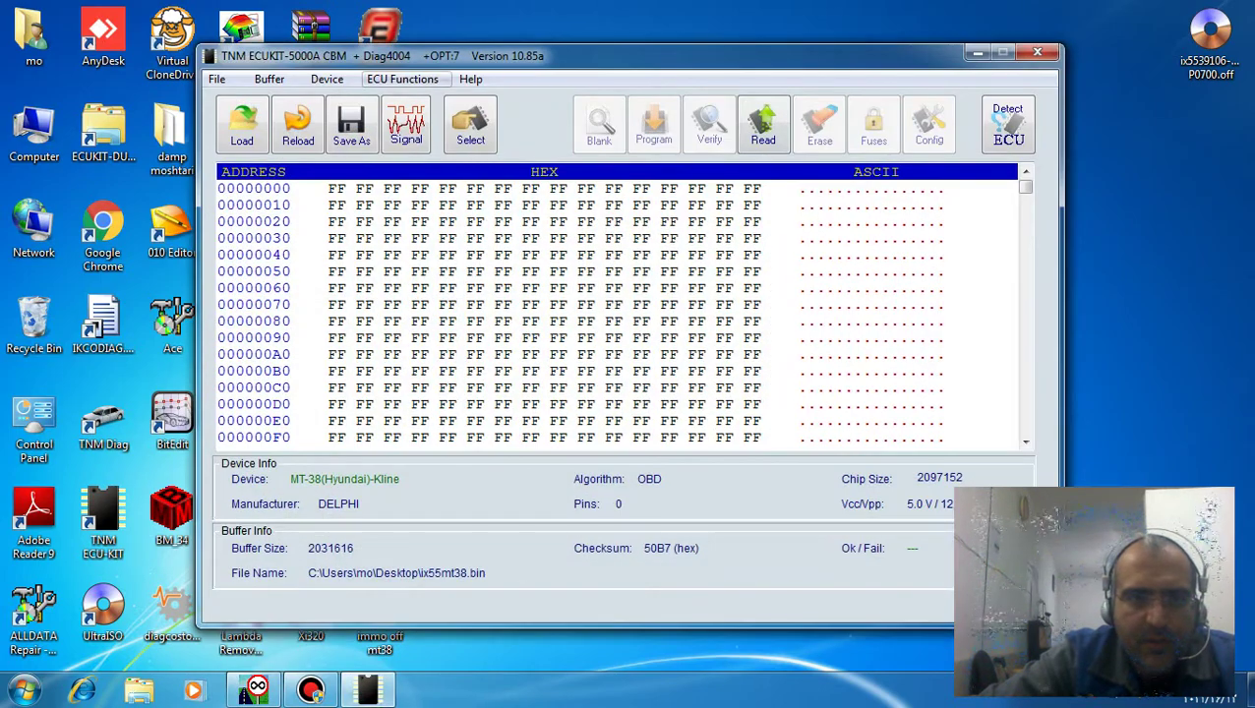
mouse_move(471, 79)
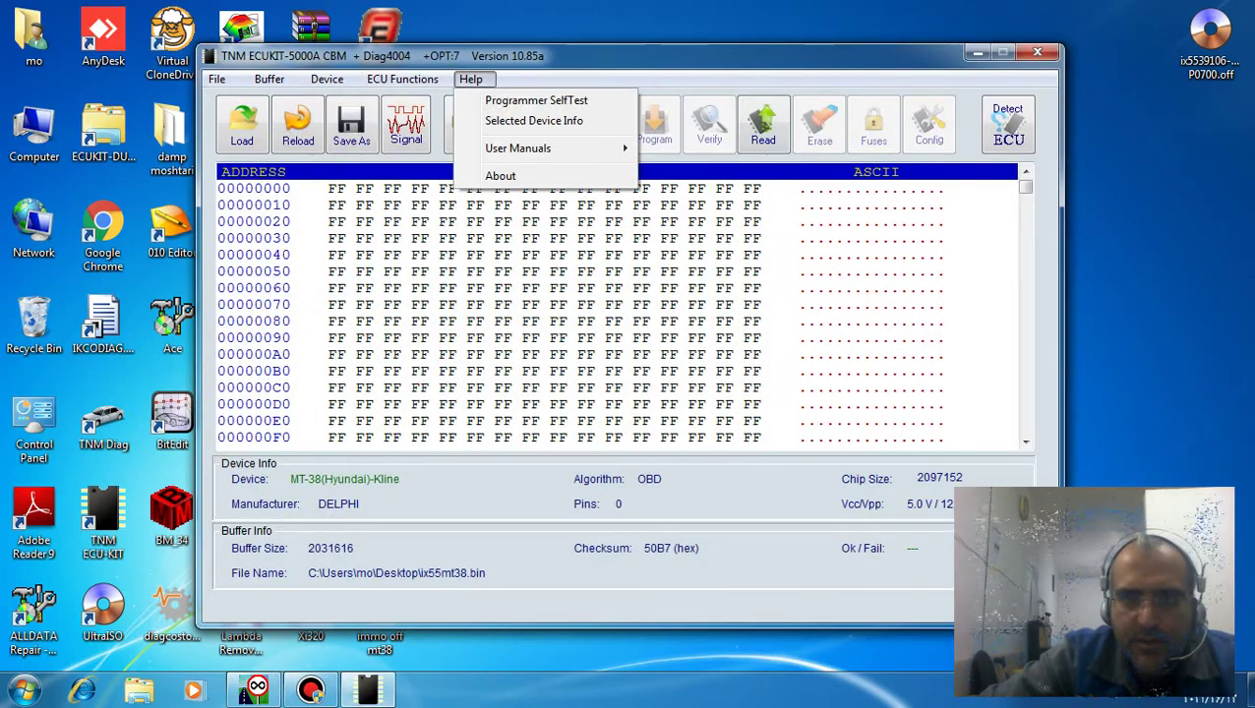
left_click_drag(817, 61, 934, 14)
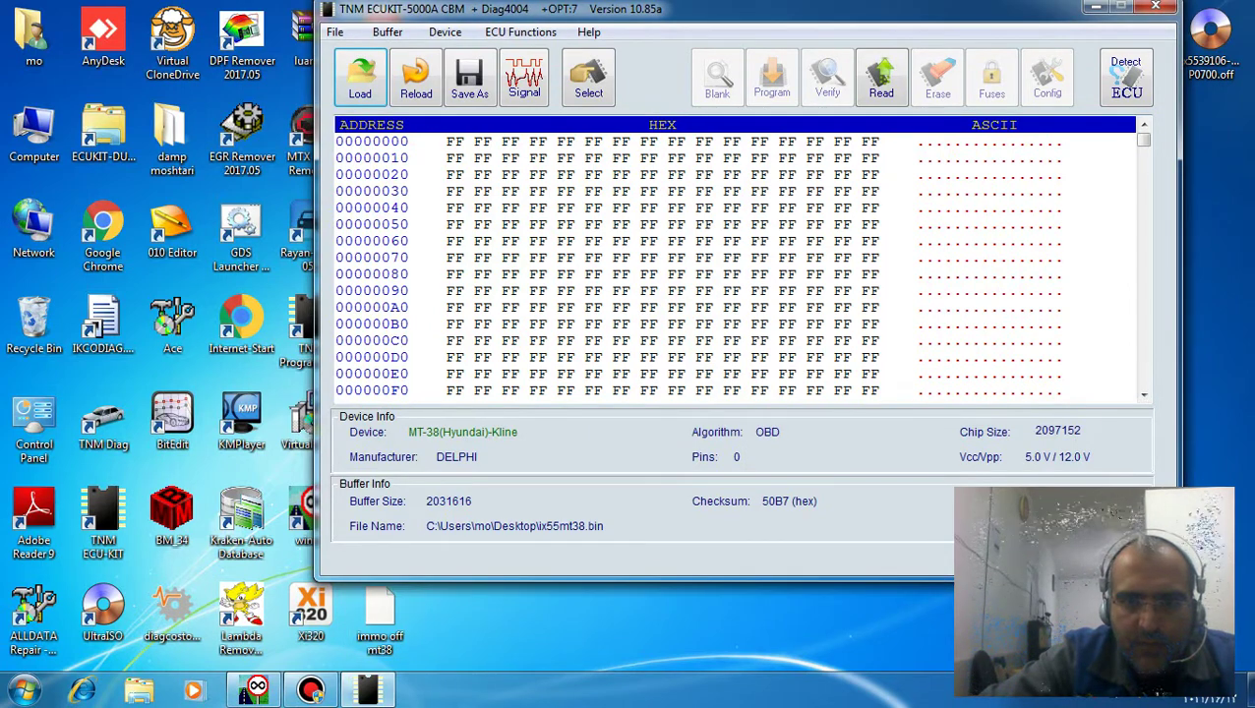
left_click_drag(590, 9, 458, 41)
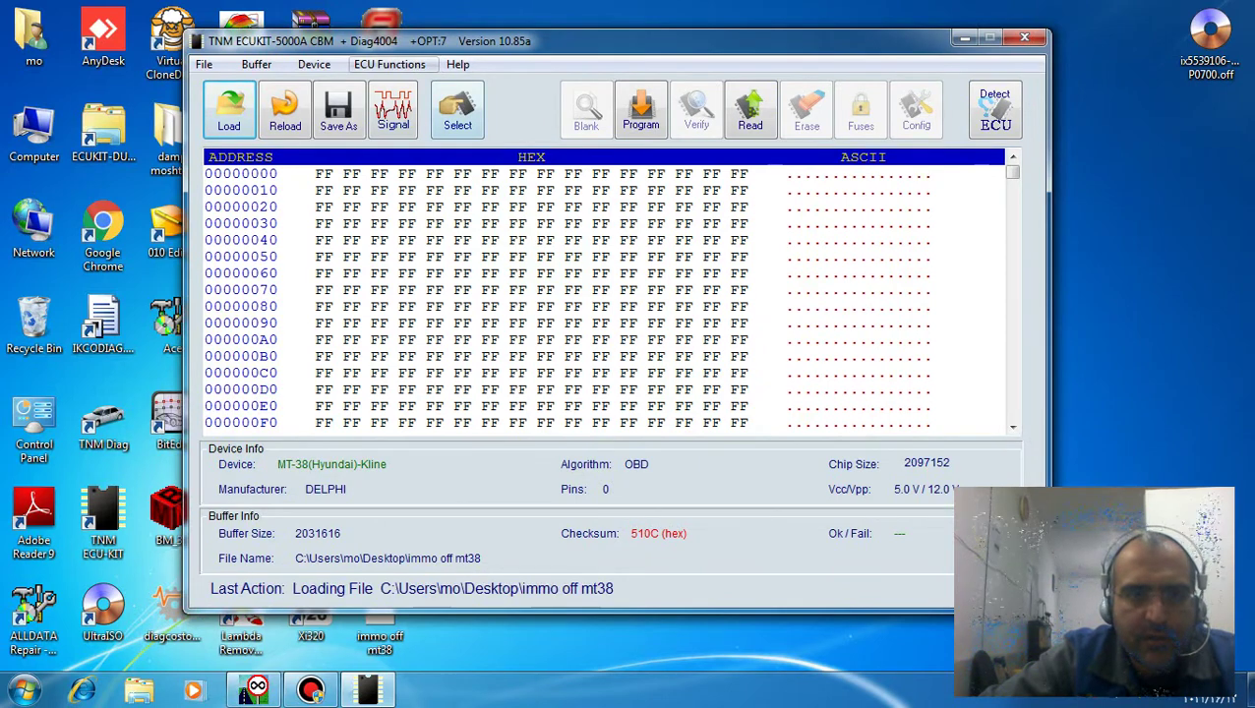
Try to run the ECU checksum correction on the loaded immo off mt38 file
left_click(390, 64)
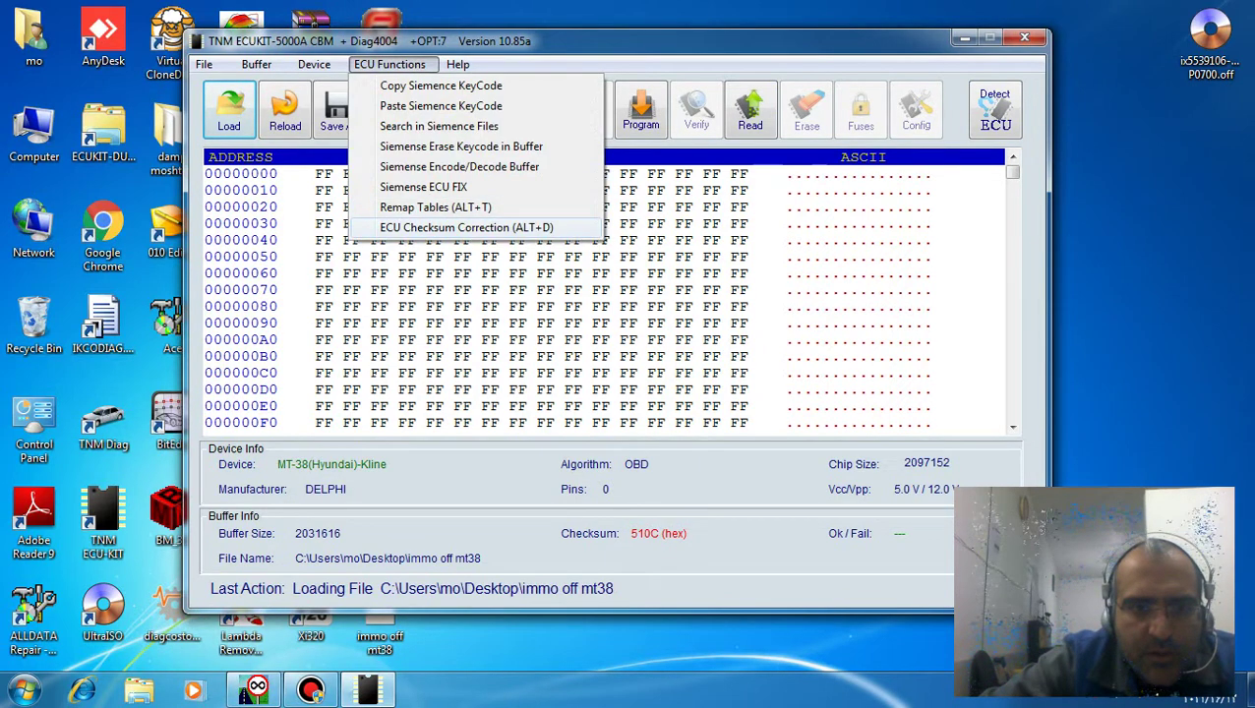
left_click(466, 227)
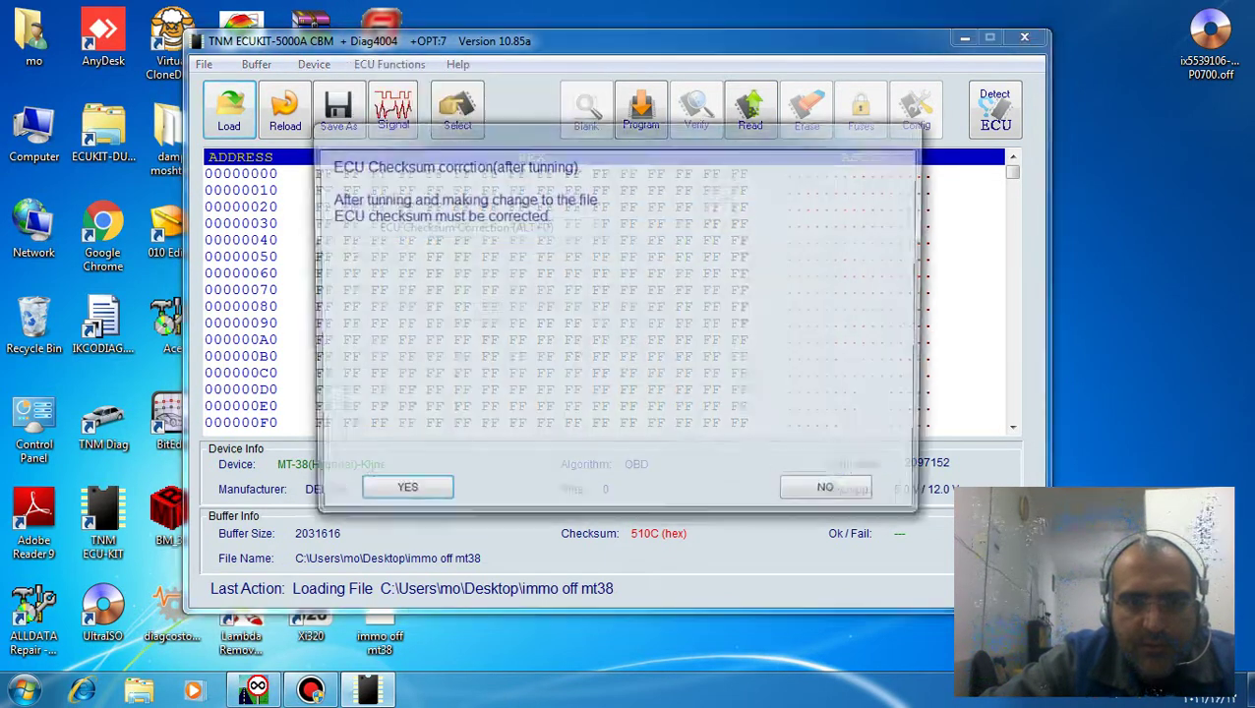
key("Return")
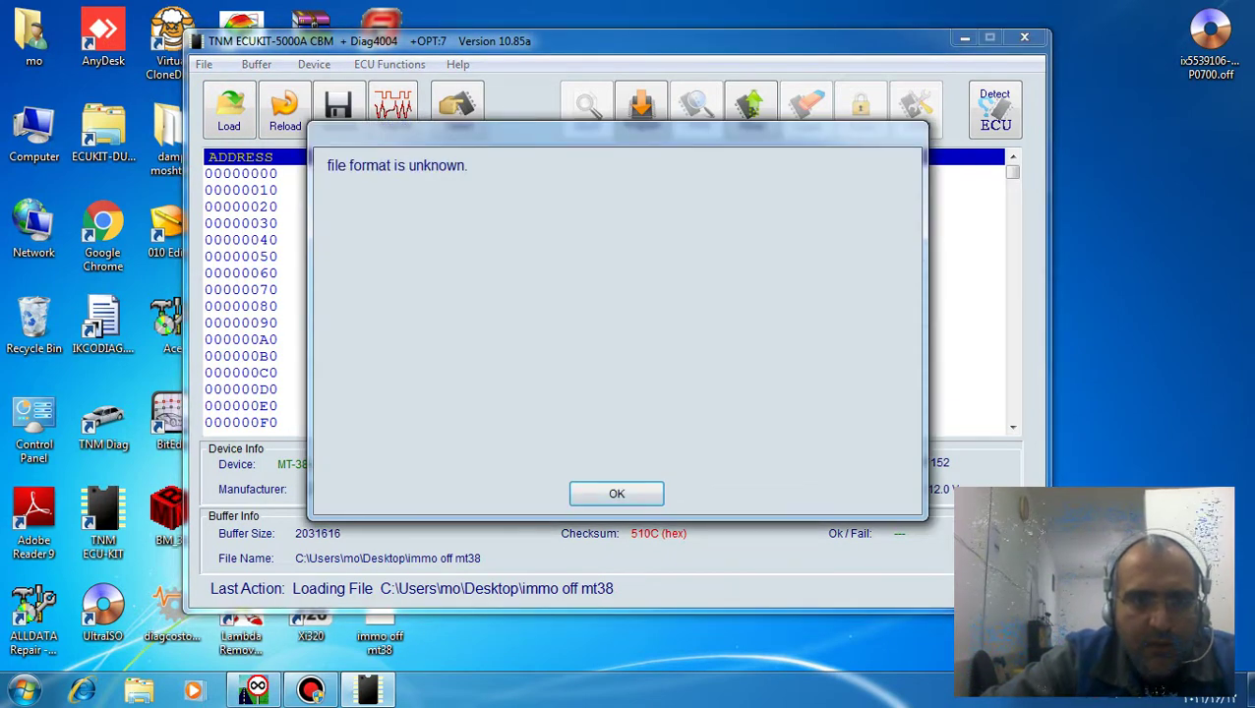
key("Return")
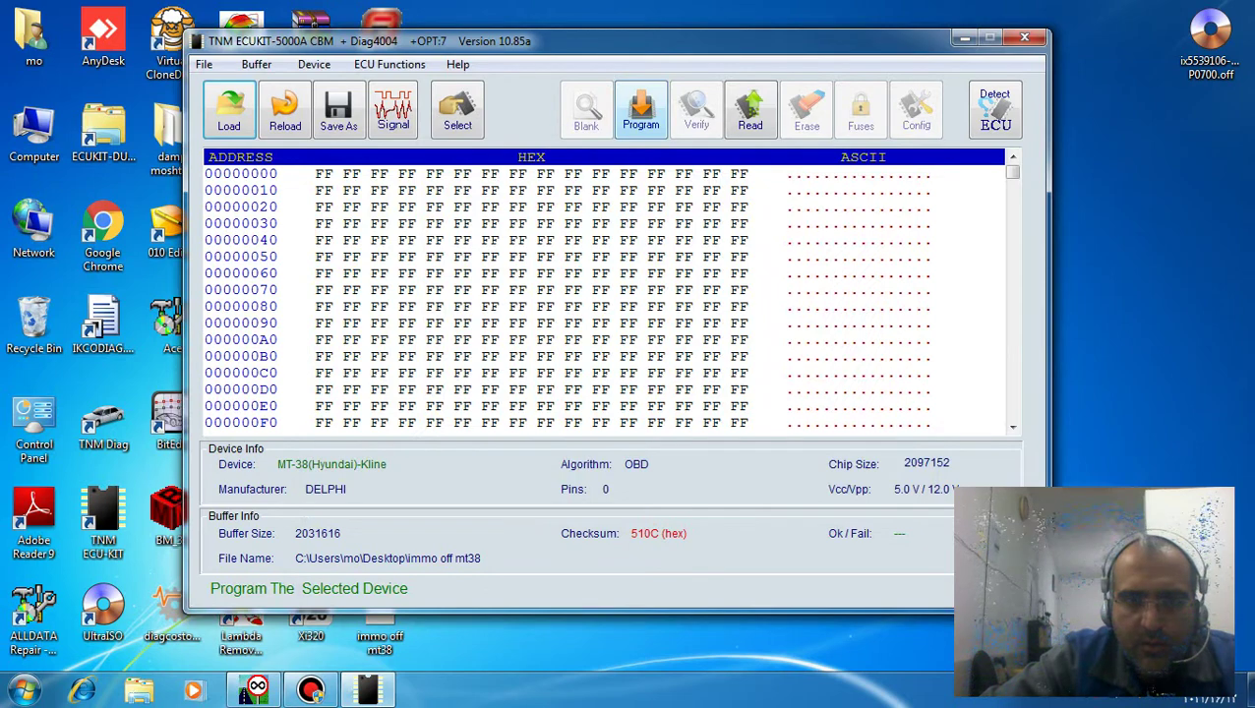
Start programming the total Delphi MT-38 ECU, covering code and calibration, and agree to fix the dump checksum
left_click(640, 109)
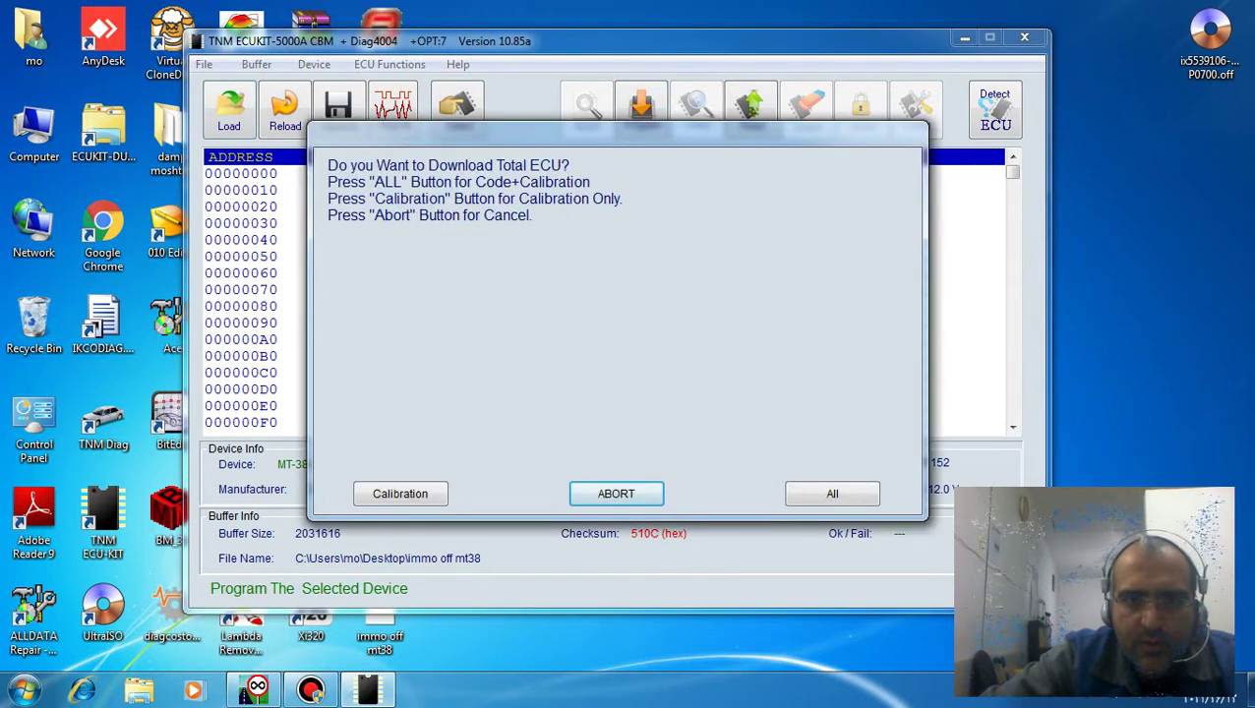
left_click_drag(618, 133, 558, 163)
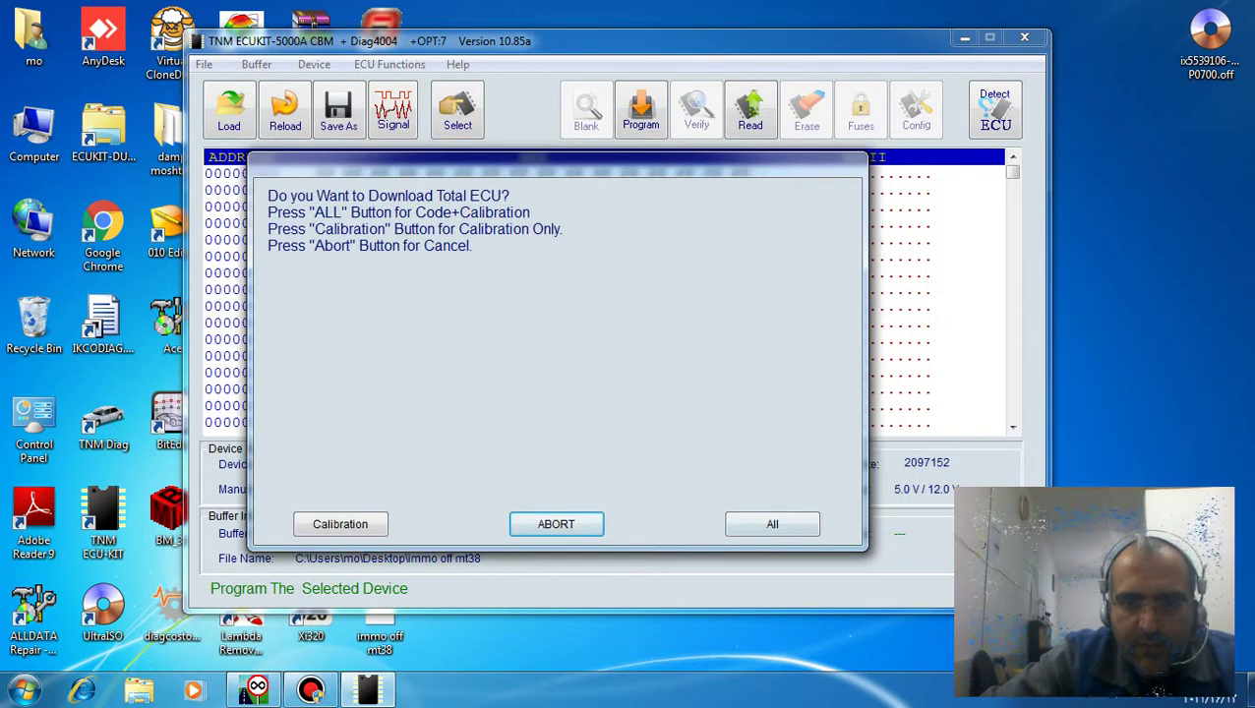
left_click(772, 524)
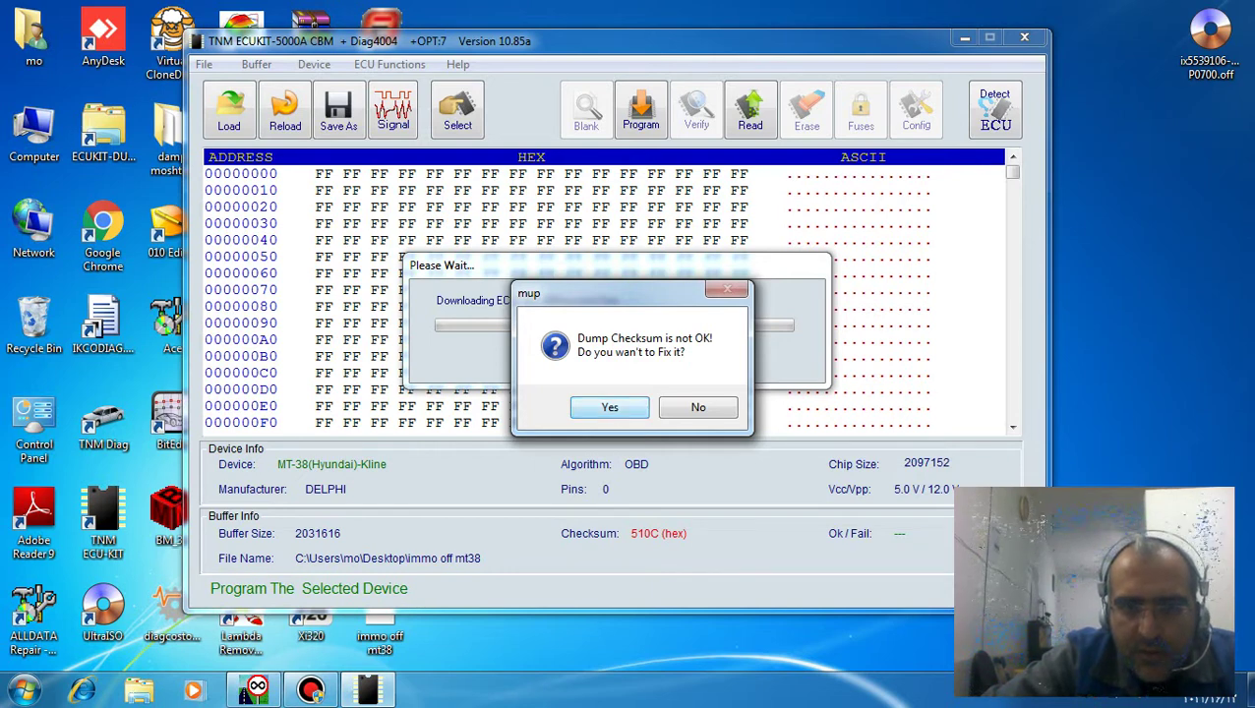
key("Return")
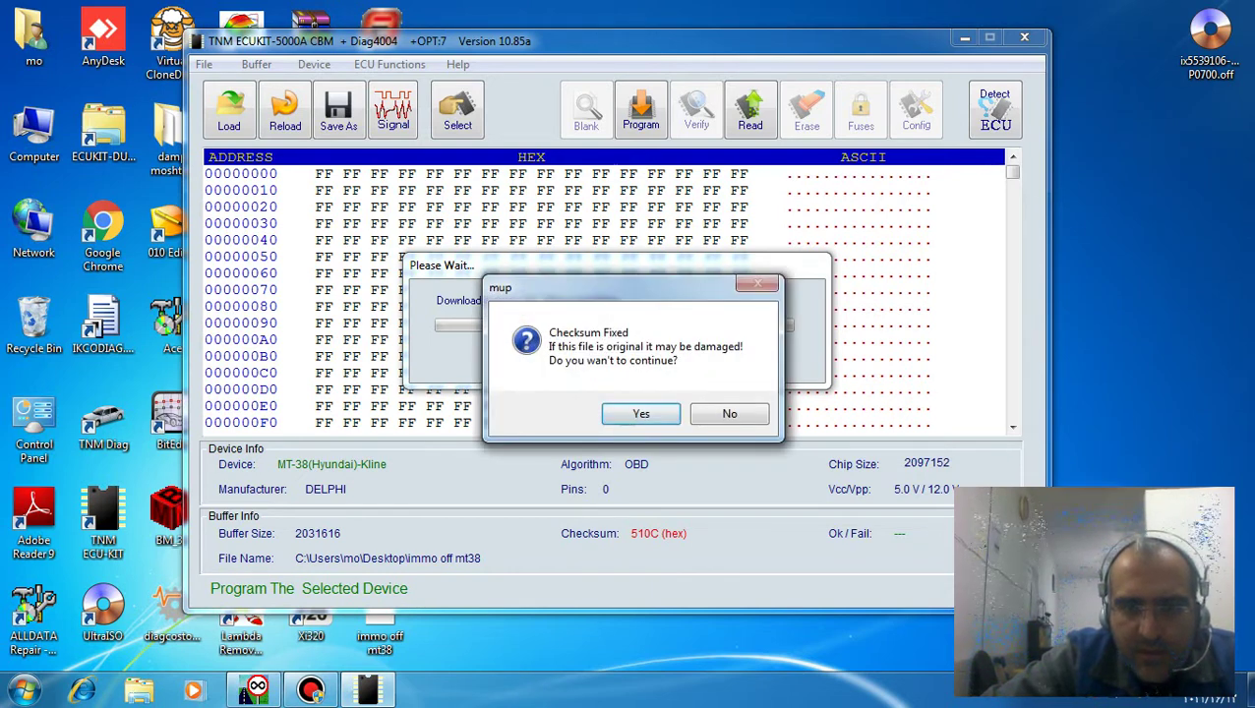